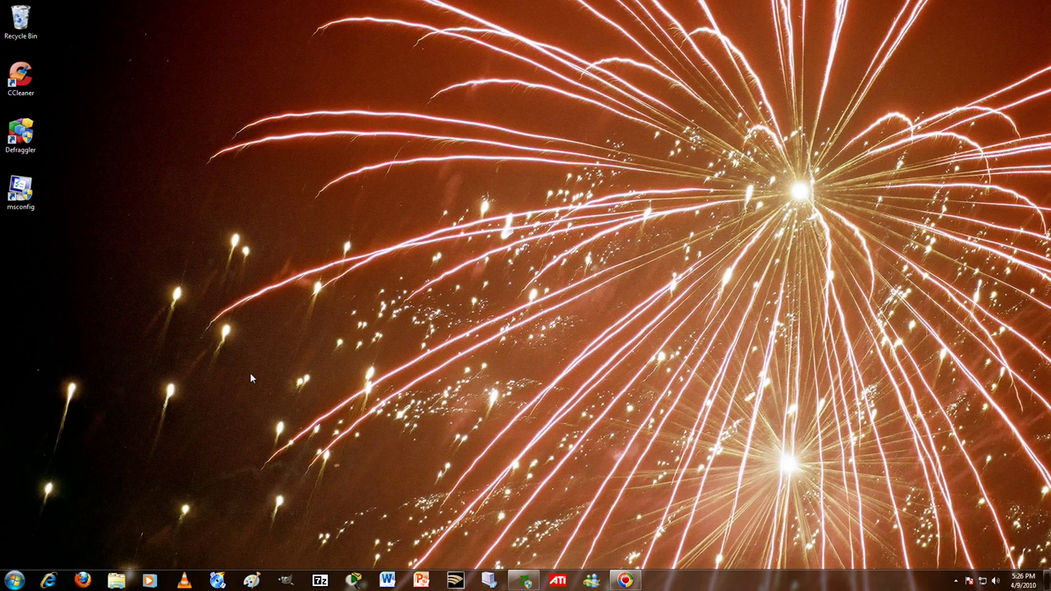
# Bring up the Windows 7 Start menu showing CCleaner and Defraggler in the program list.
pyautogui.click(15, 581)
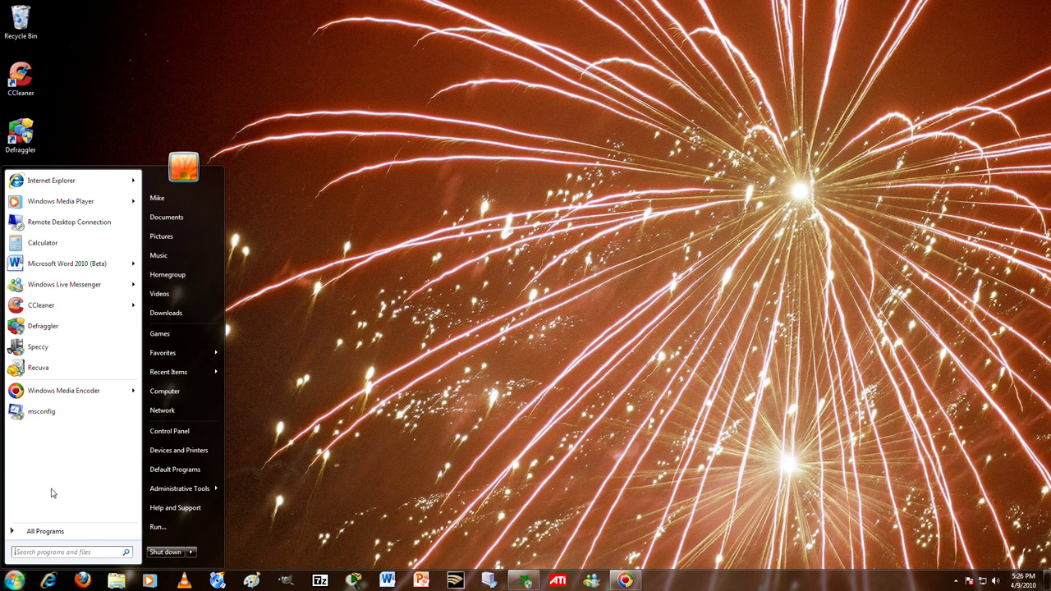
pyautogui.moveTo(45, 411); pyautogui.dragTo(49, 415)
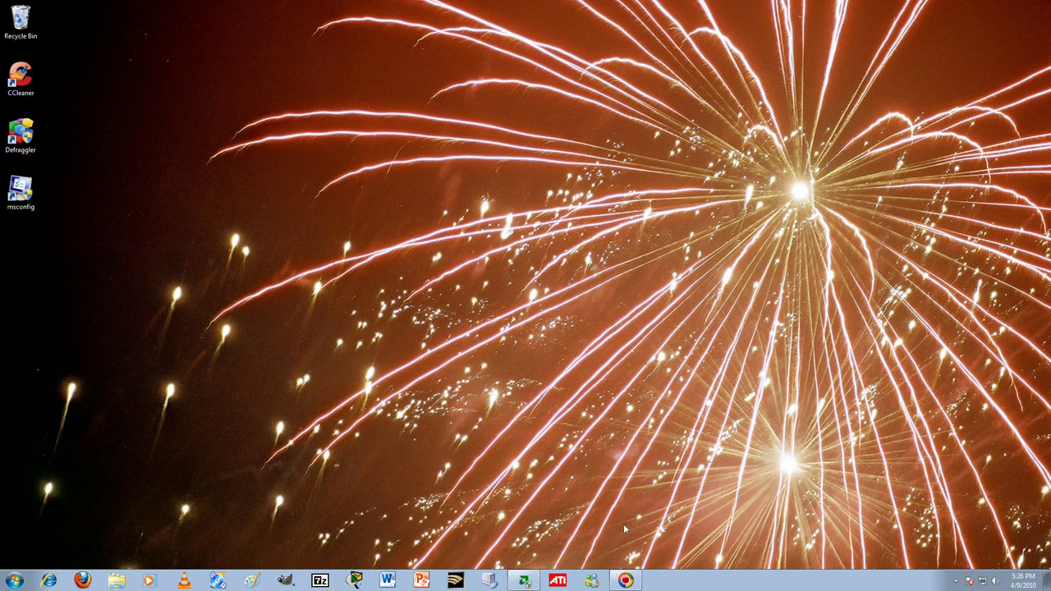
pyautogui.click(13, 580)
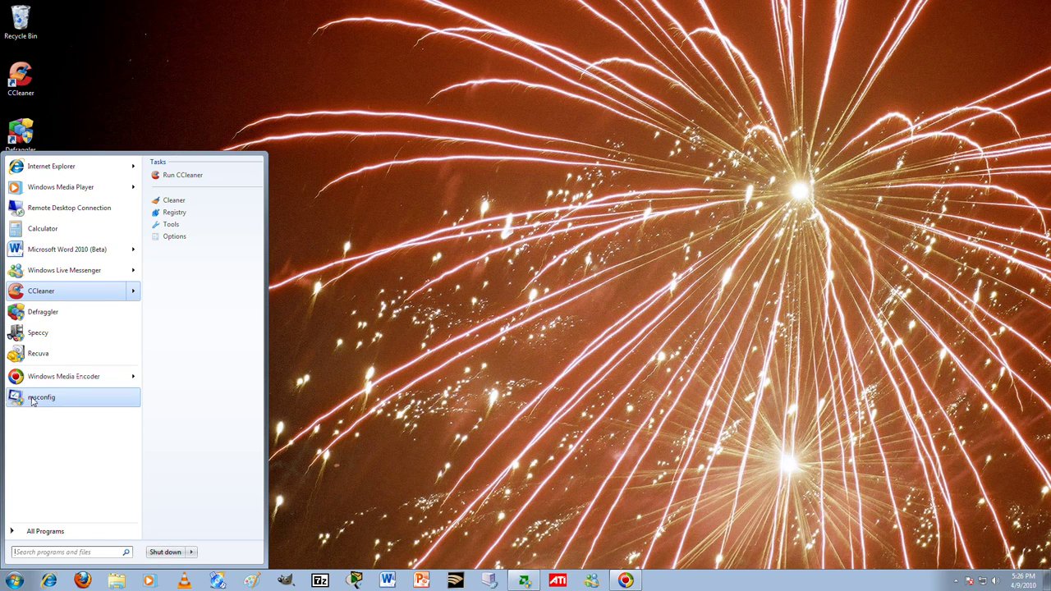
# Launch CCleaner from the Start menu and switch to its Registry integrity checks.
pyautogui.click(49, 311)
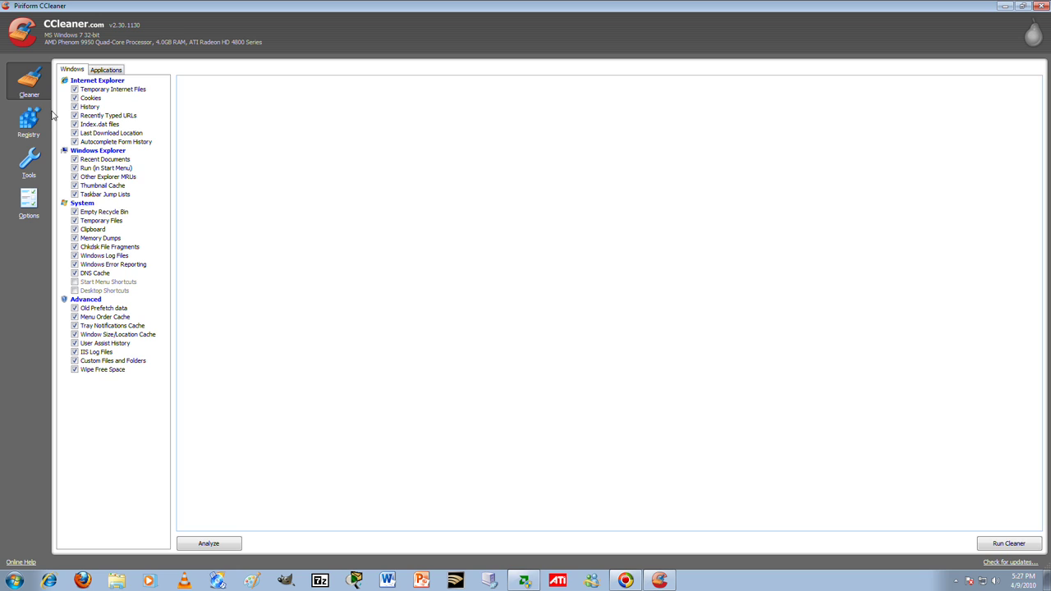
pyautogui.click(28, 121)
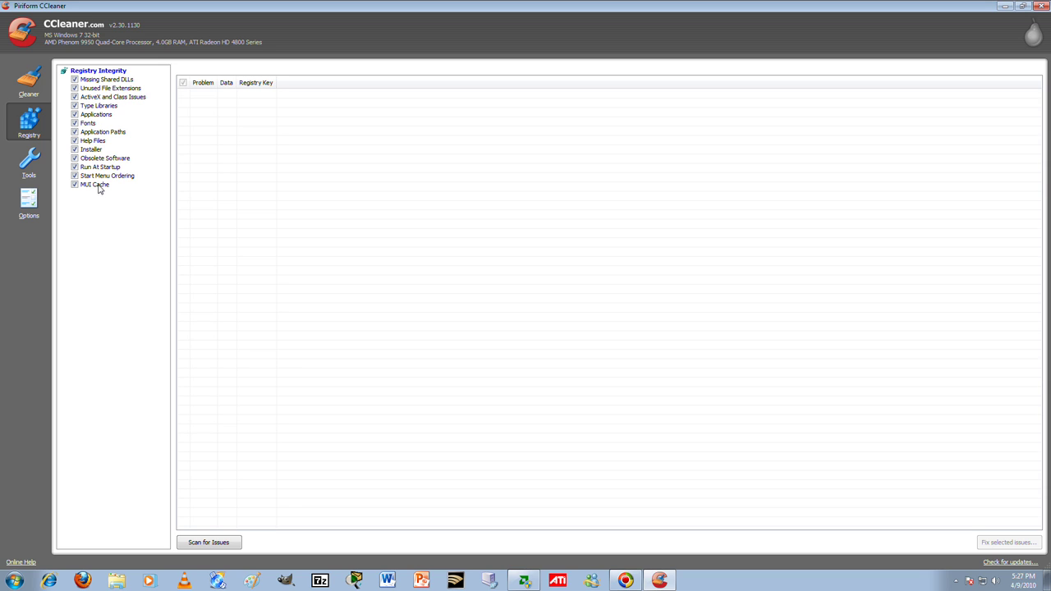
# Scan the registry (no issues found), then view the Tools list of installed programs.
pyautogui.click(218, 545)
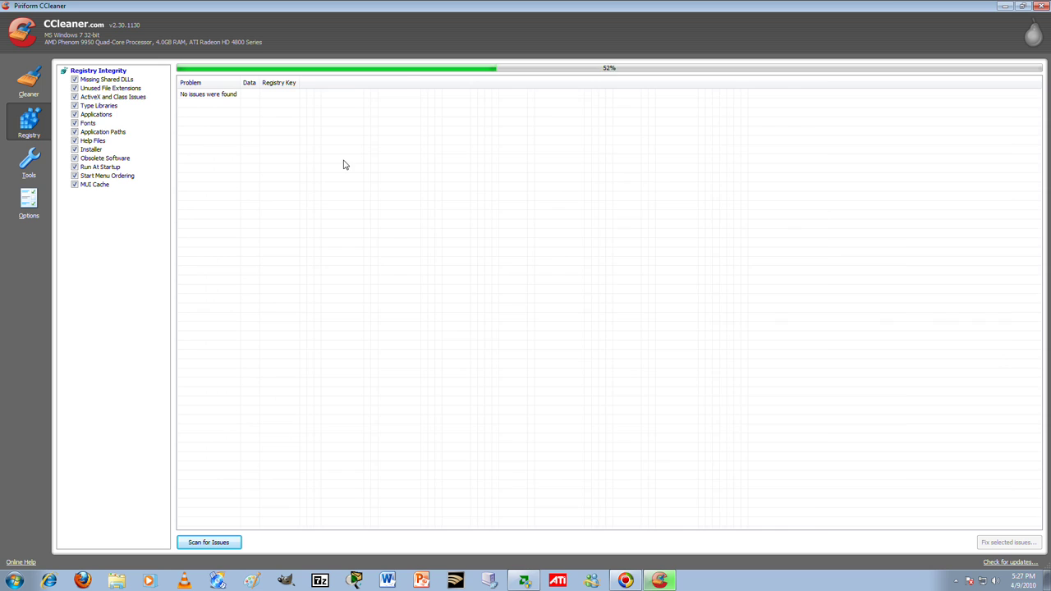
pyautogui.click(29, 167)
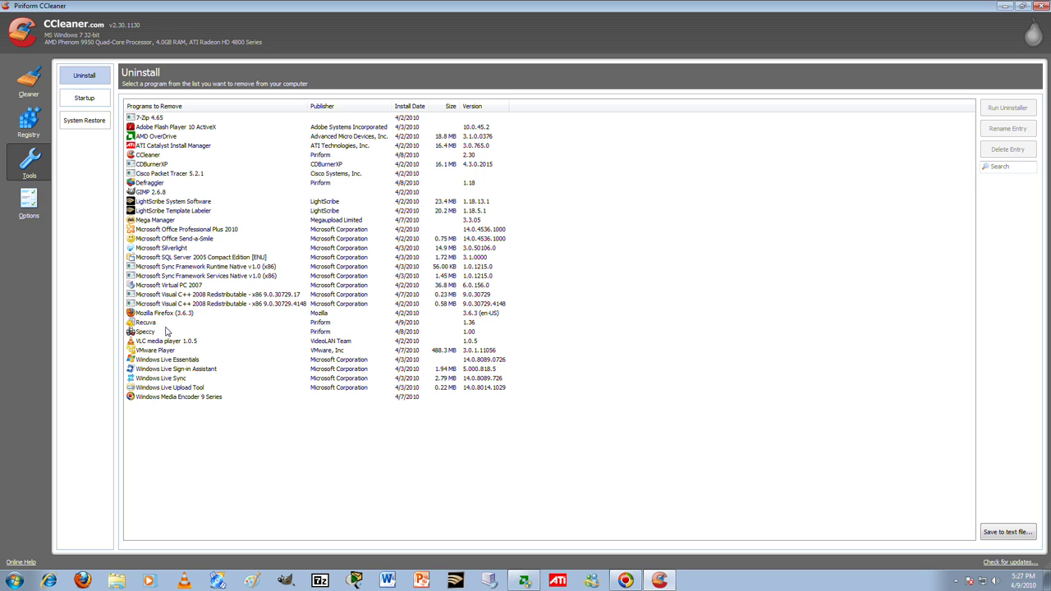
# Review the Startup and System Restore lists, then go to the Options About page.
pyautogui.click(93, 103)
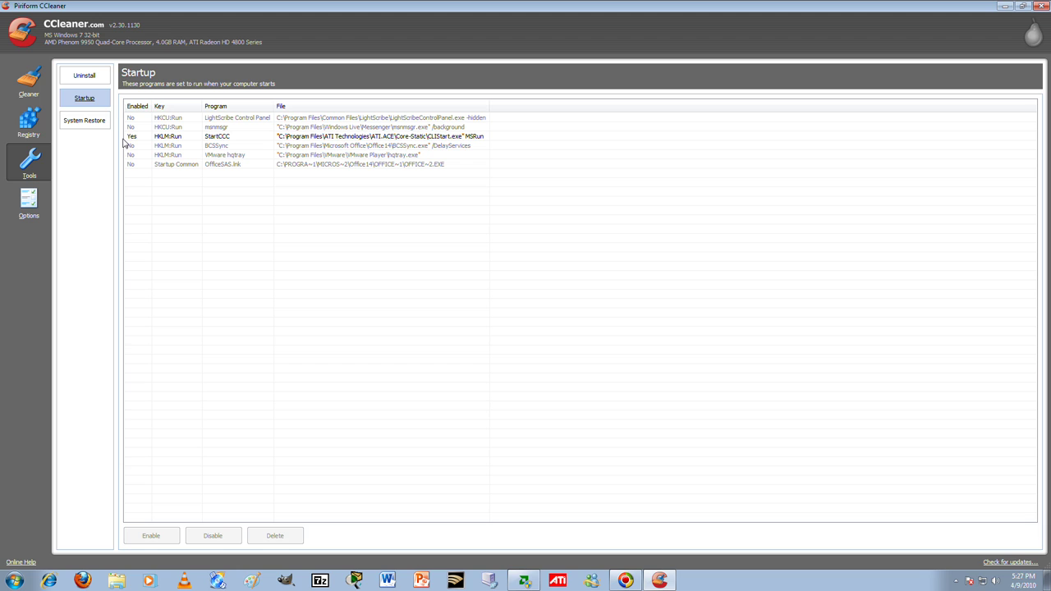
pyautogui.click(91, 123)
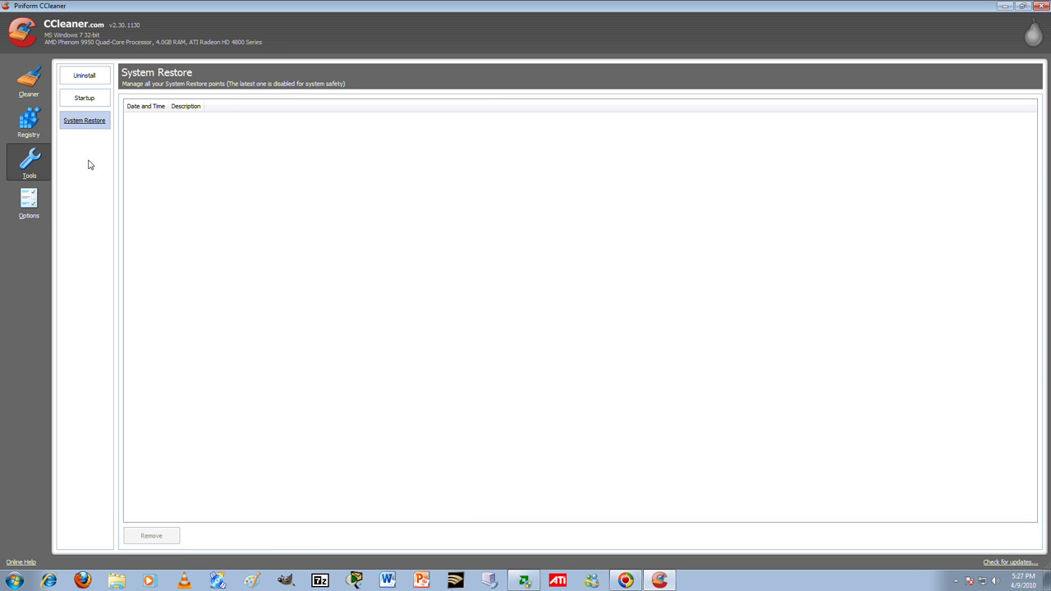
pyautogui.click(40, 207)
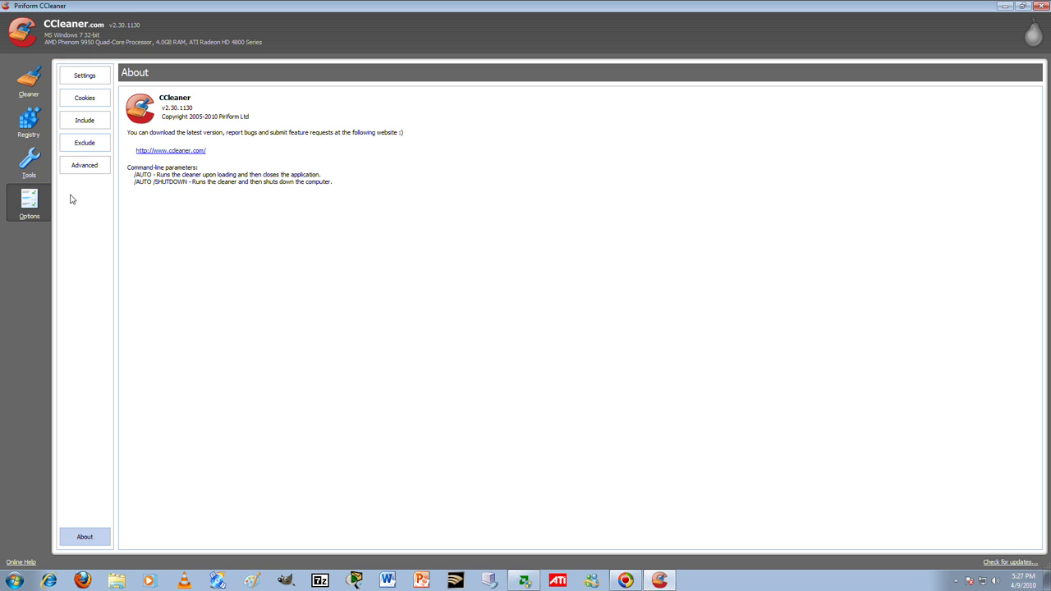
# Review the Cookies, Include, Exclude and Advanced options pages.
pyautogui.click(107, 100)
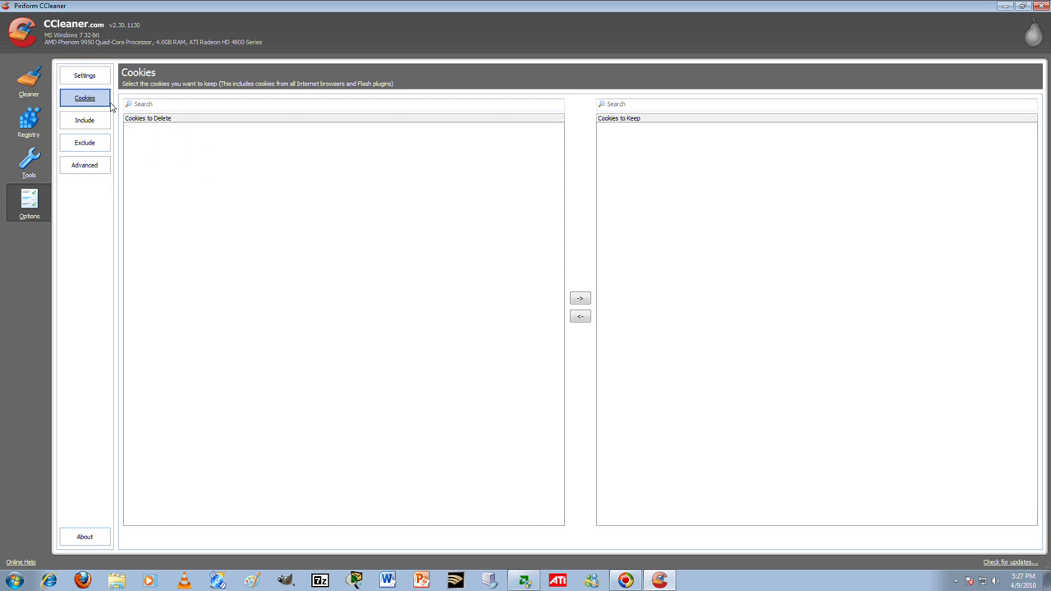
pyautogui.click(25, 87)
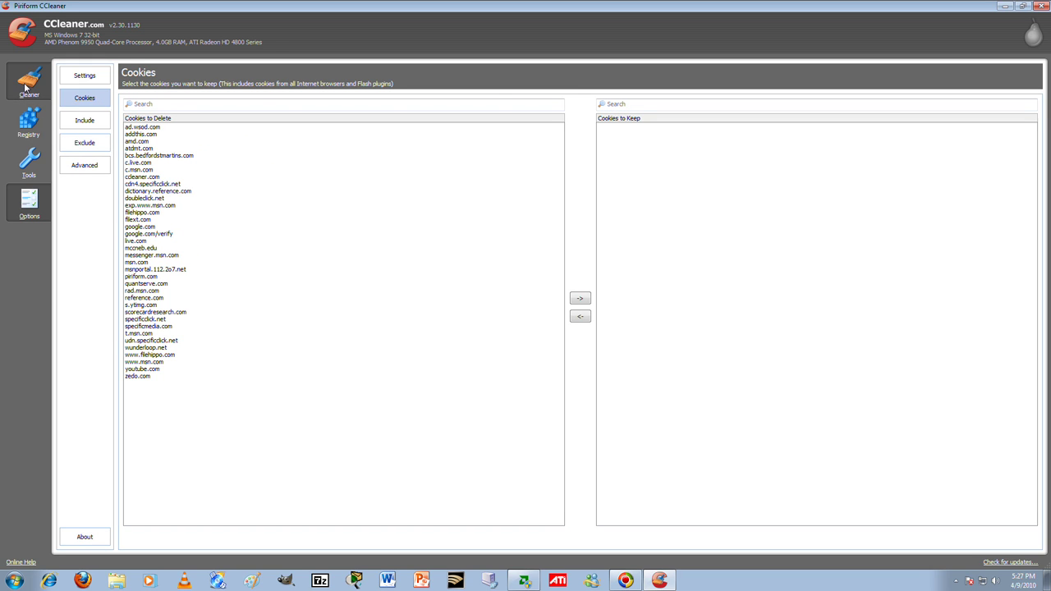
pyautogui.click(29, 204)
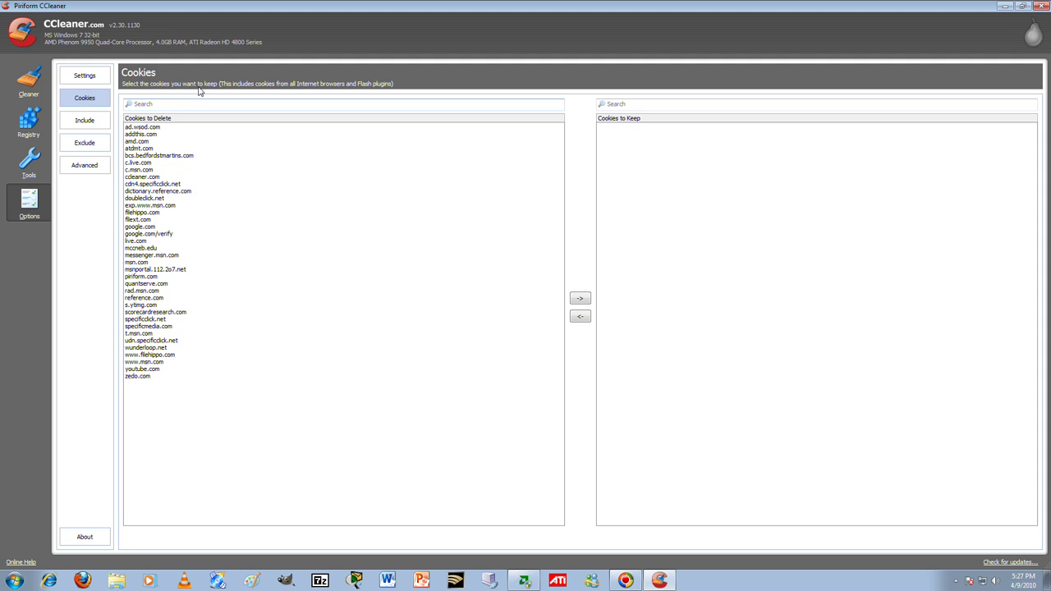
pyautogui.click(86, 122)
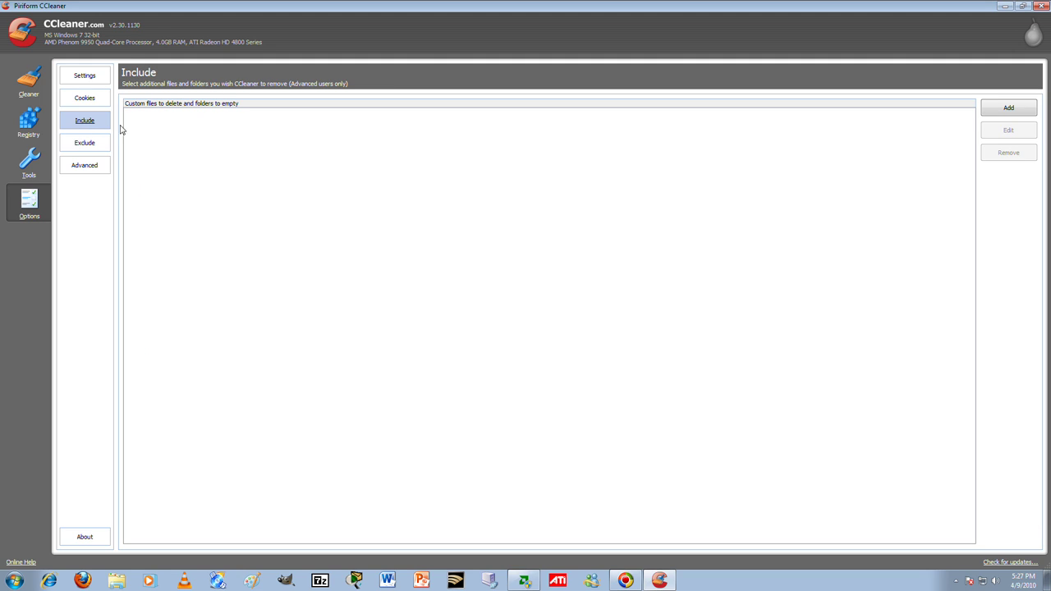
pyautogui.click(84, 144)
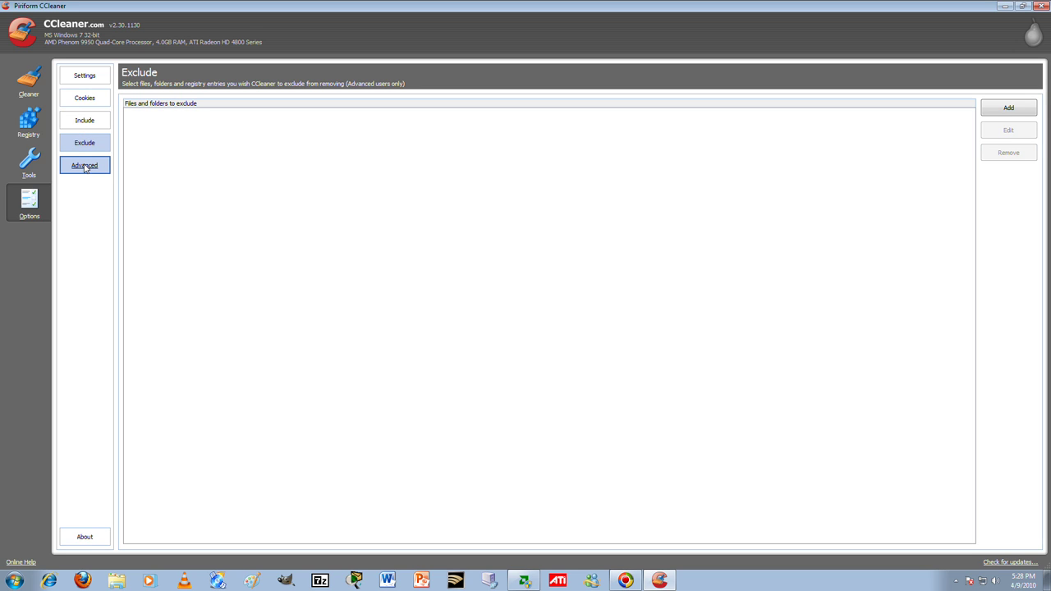
pyautogui.click(85, 165)
pyautogui.click(84, 121)
pyautogui.click(87, 145)
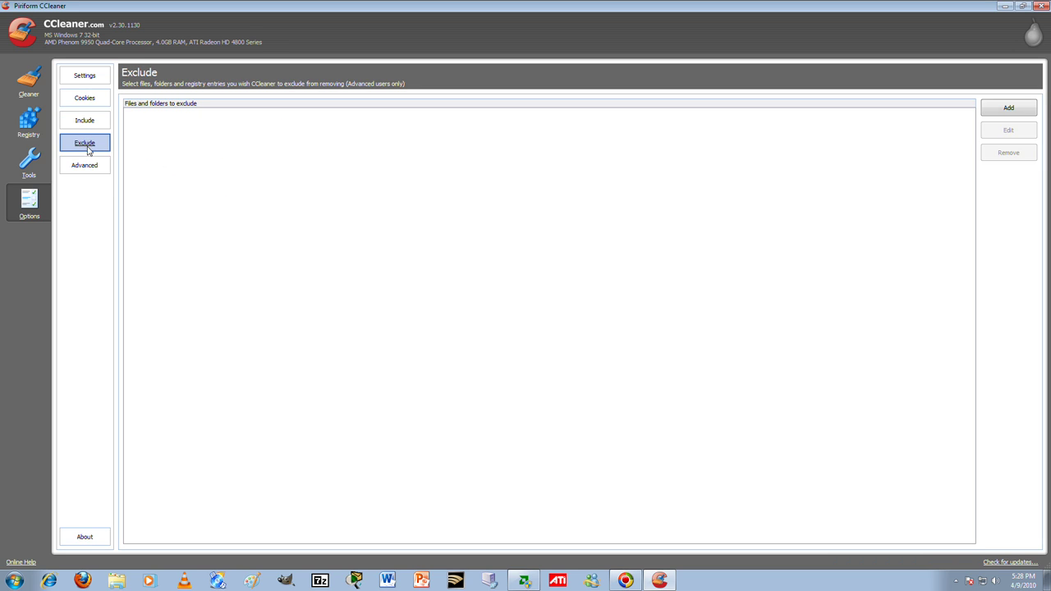
pyautogui.click(88, 166)
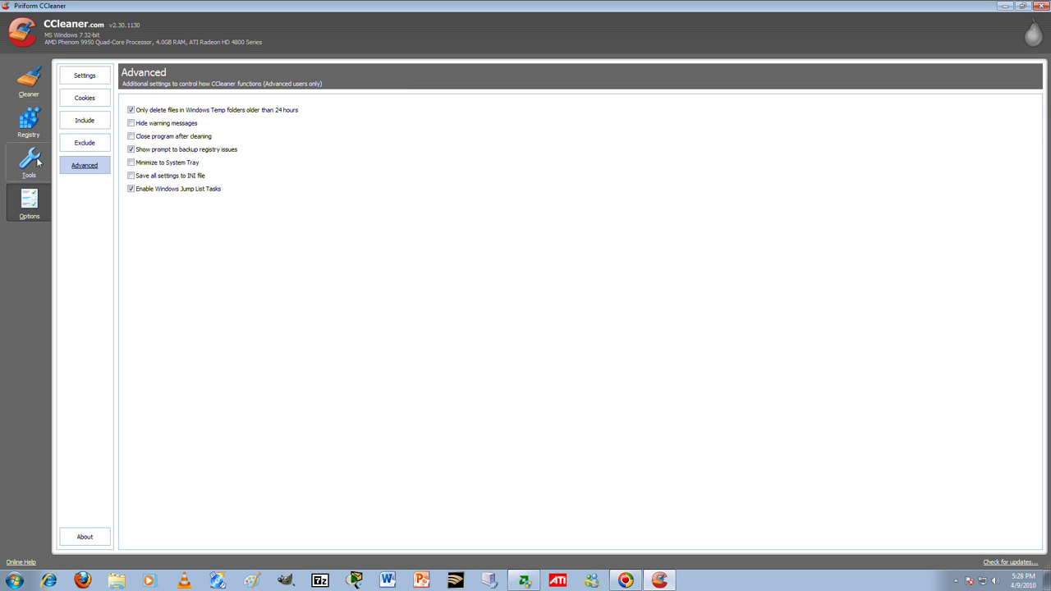
# In Settings, keep Normal file deletion instead of Secure, then return to the Cleaner page.
pyautogui.click(29, 206)
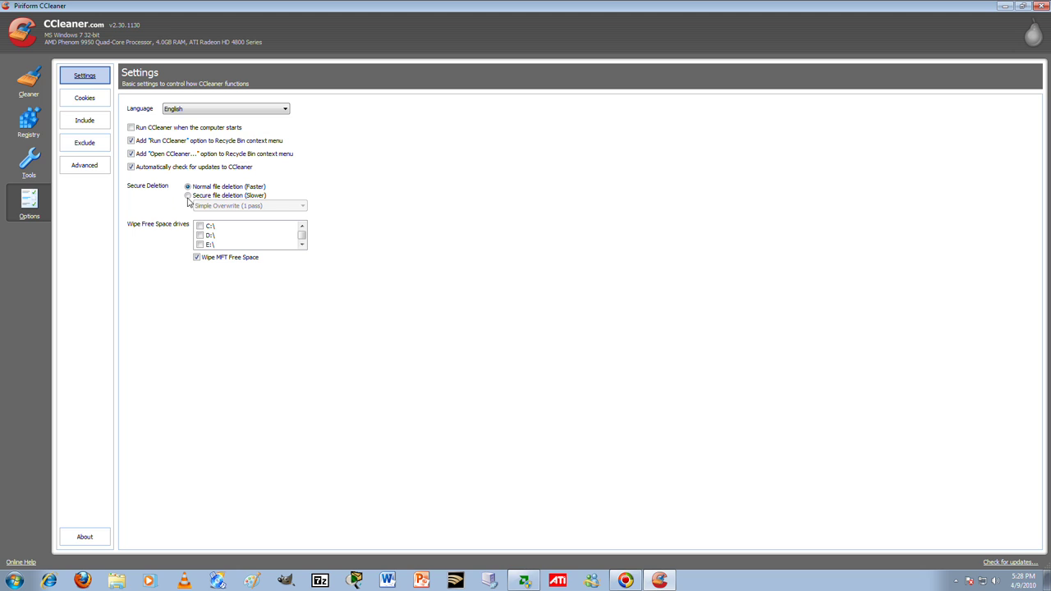
pyautogui.click(188, 195)
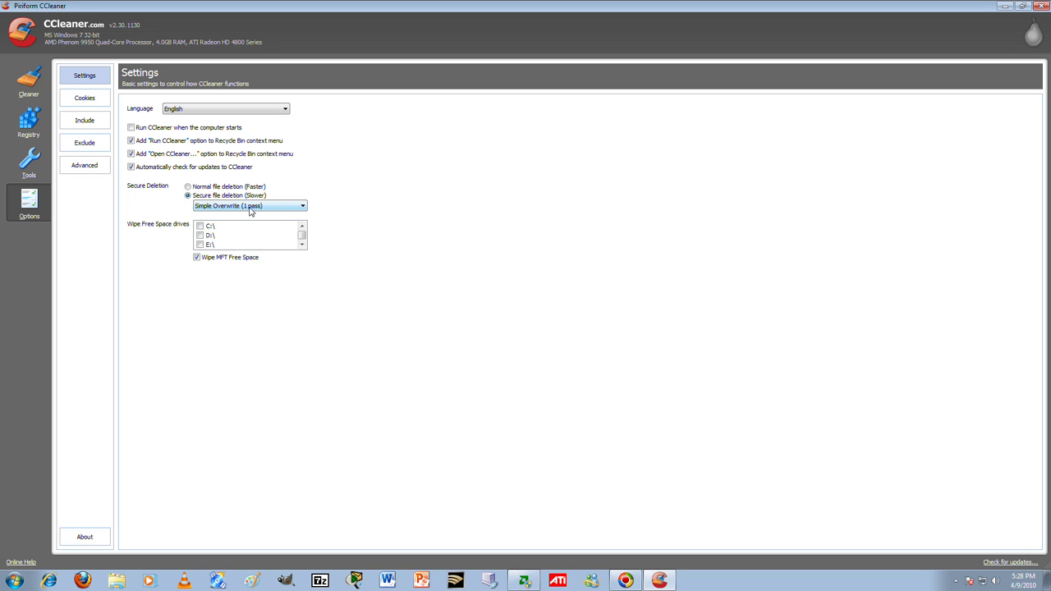
pyautogui.click(188, 187)
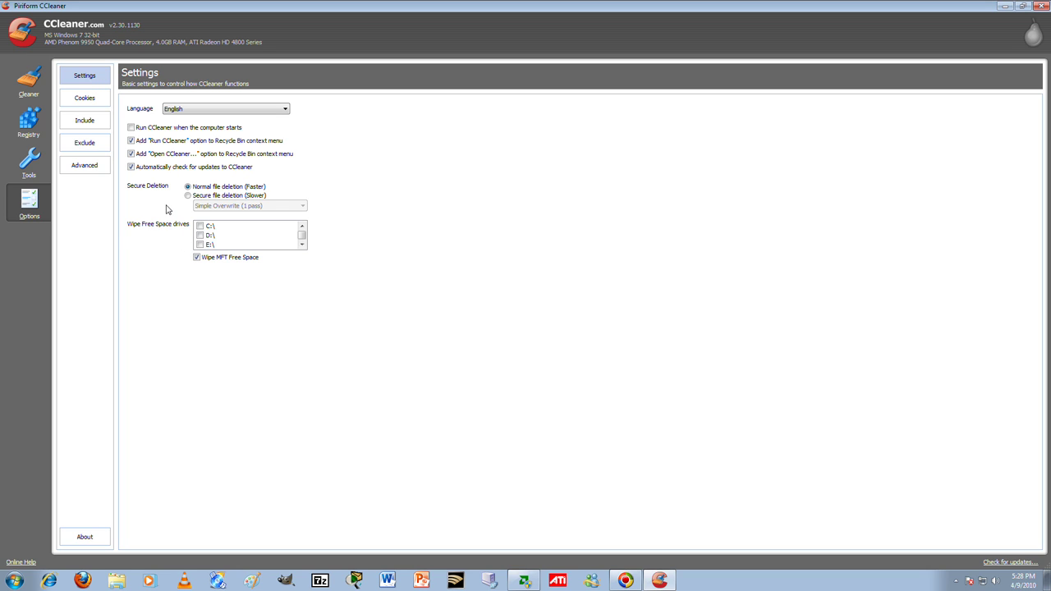
pyautogui.click(29, 80)
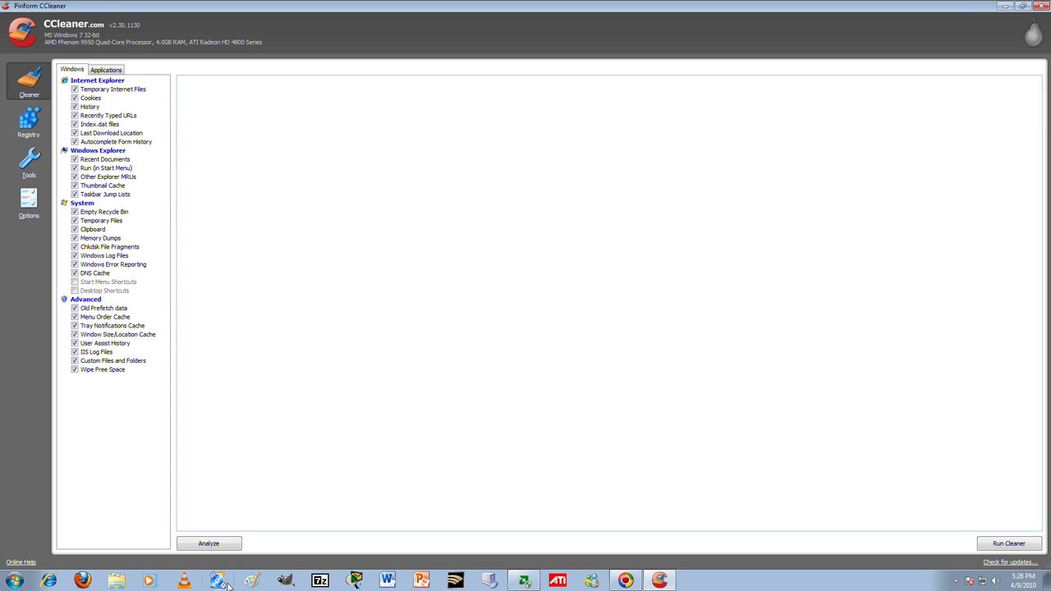
# Close CCleaner, launch Defraggler and analyze the Windows7 (C:) drive.
pyautogui.click(1040, 6)
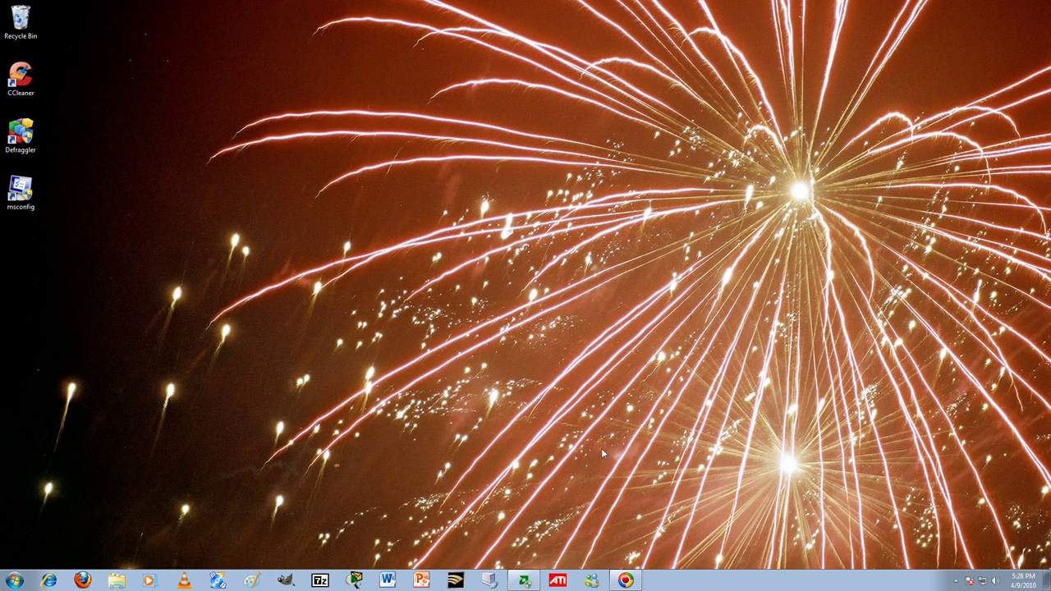
pyautogui.click(15, 580)
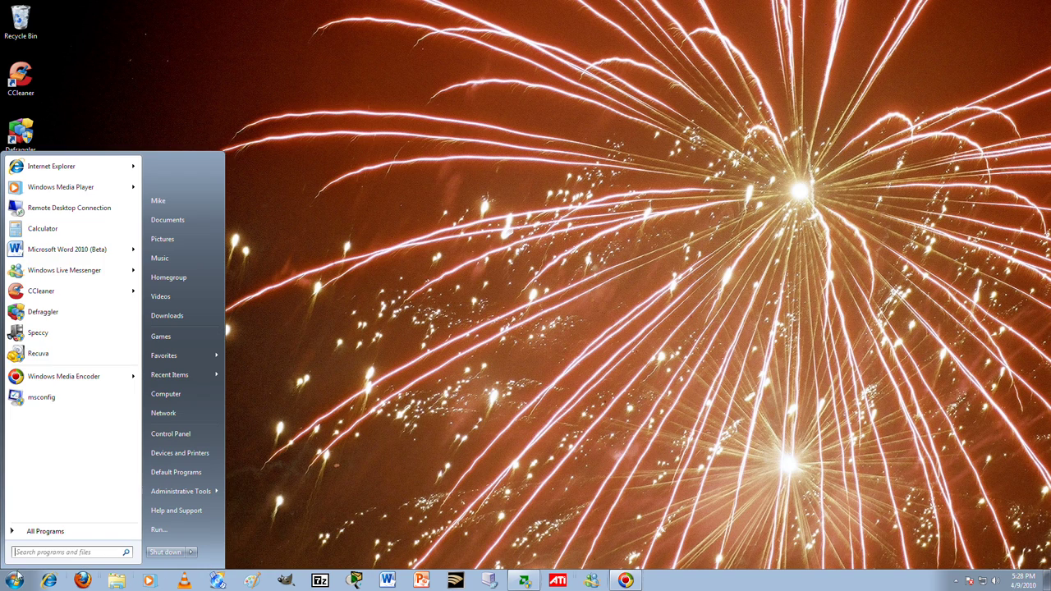
pyautogui.click(59, 315)
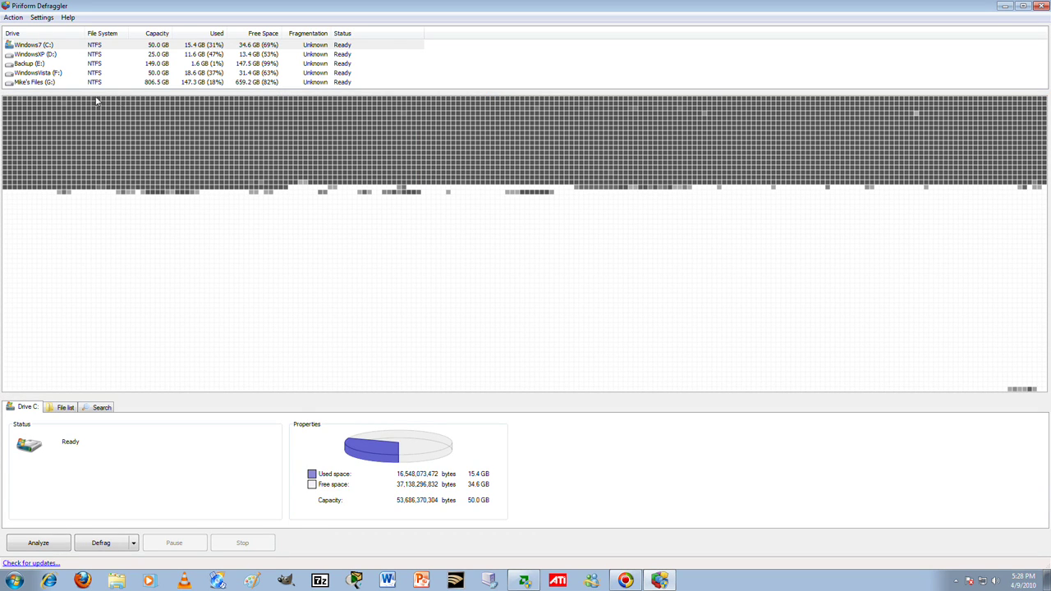
pyautogui.click(24, 46)
pyautogui.click(38, 543)
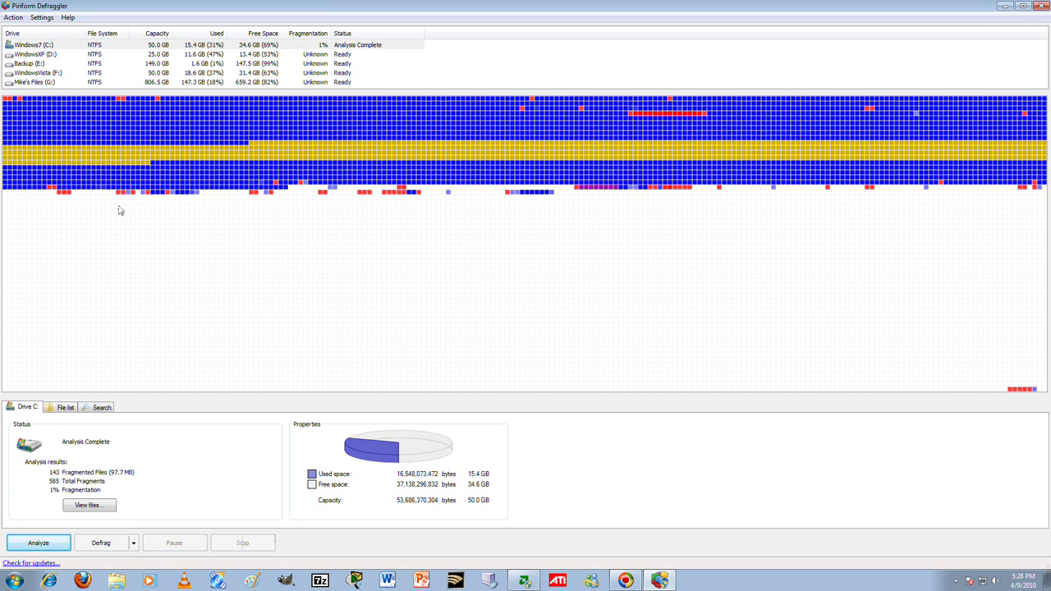
# List the files in a drive-map block and defragment CBS.log.
pyautogui.click(118, 99)
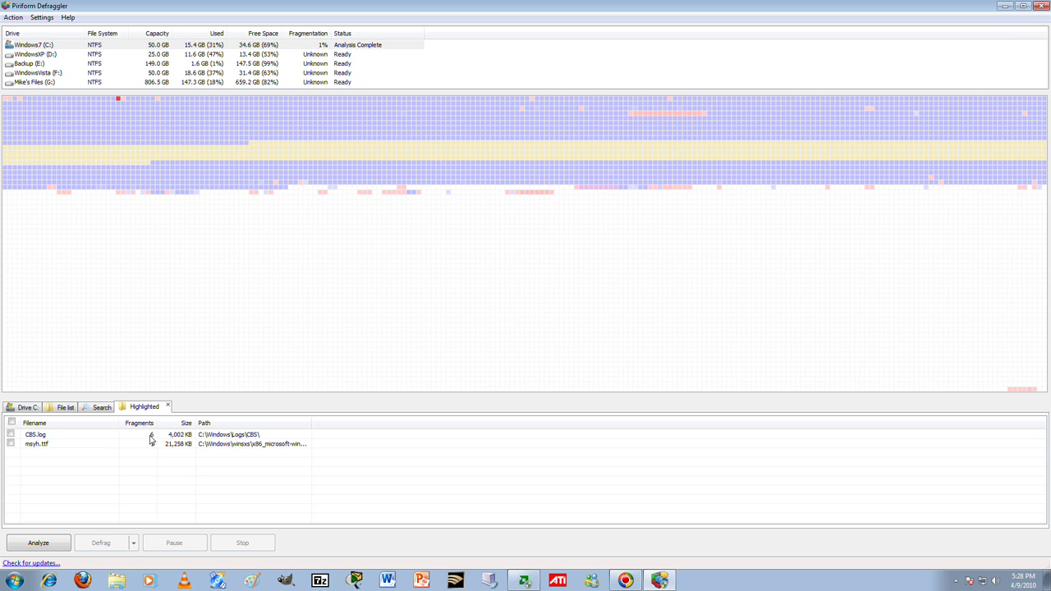
pyautogui.click(11, 434)
pyautogui.click(100, 545)
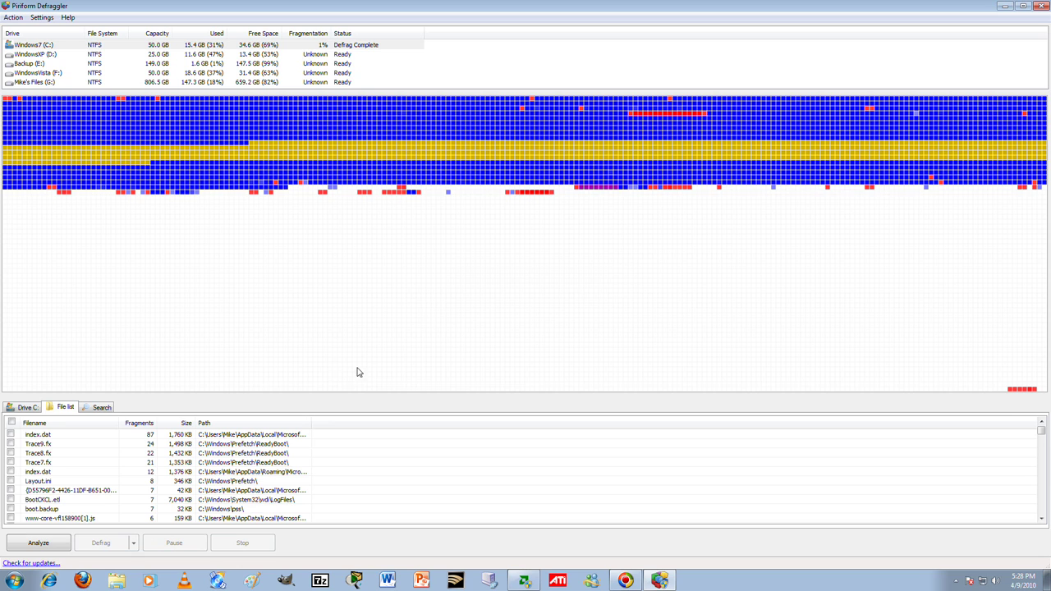
# Inspect files in several more map blocks, then re-analyze drive C: to Analysis Complete.
pyautogui.click(18, 100)
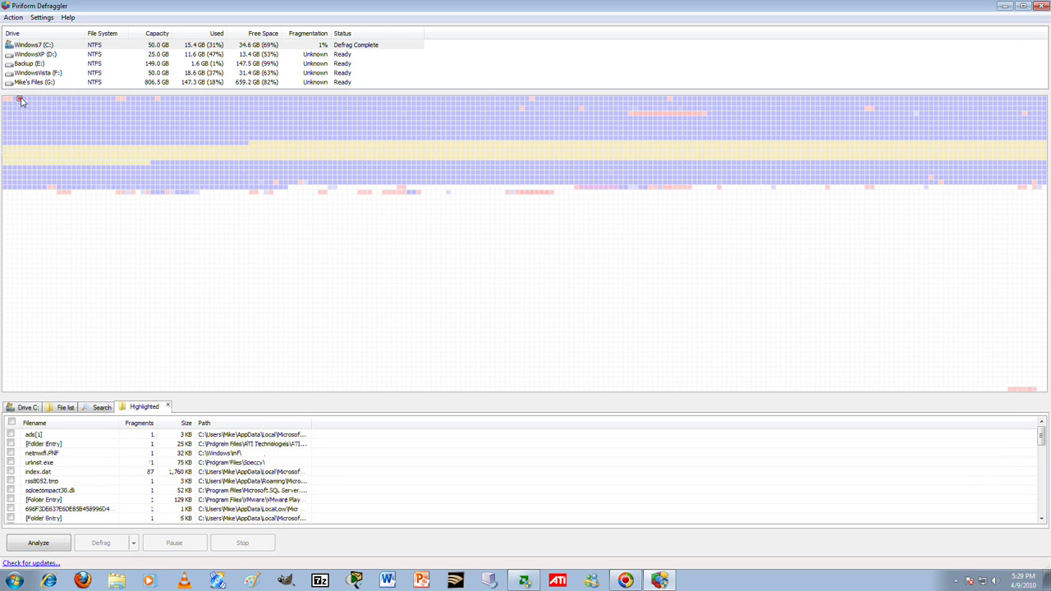
pyautogui.click(6, 100)
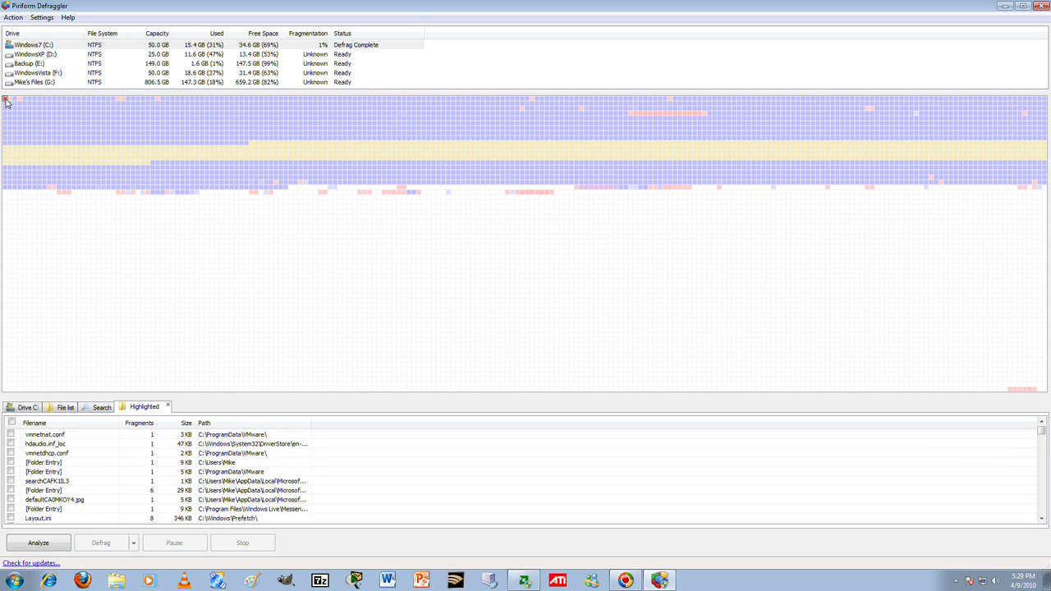
pyautogui.click(241, 182)
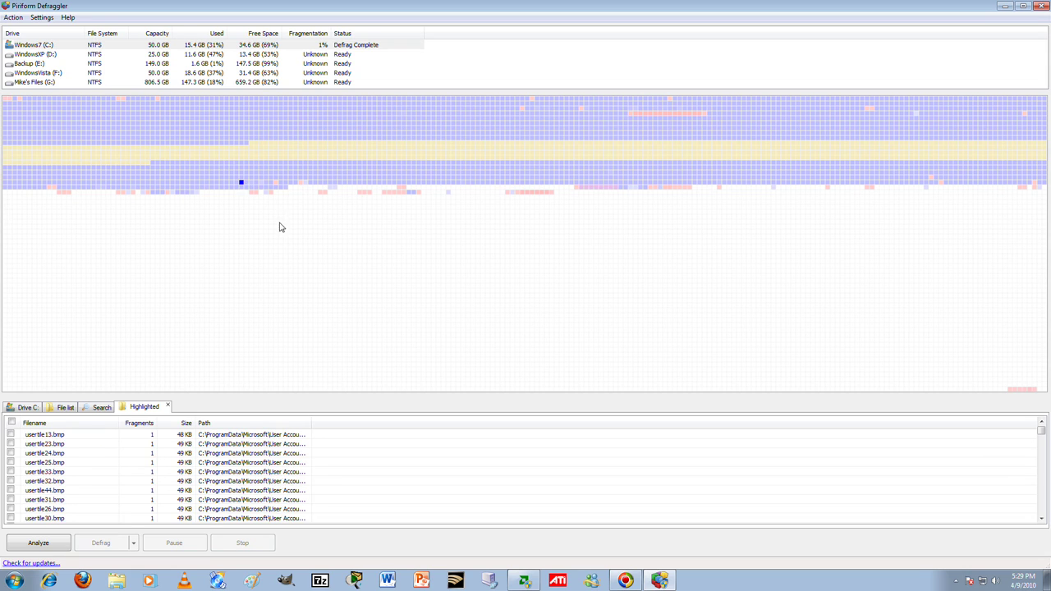
pyautogui.click(279, 205)
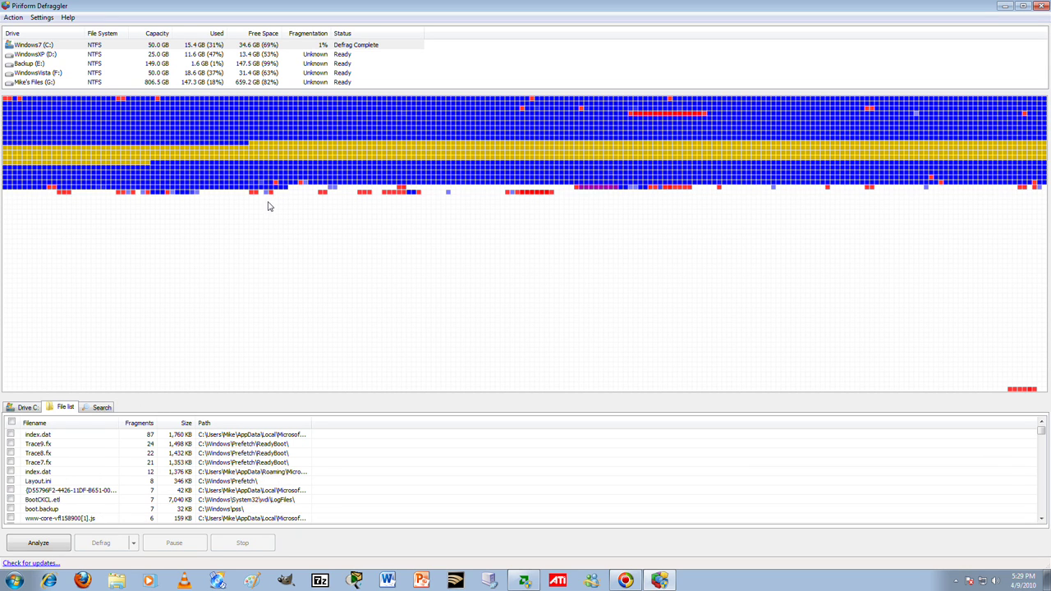
pyautogui.click(38, 544)
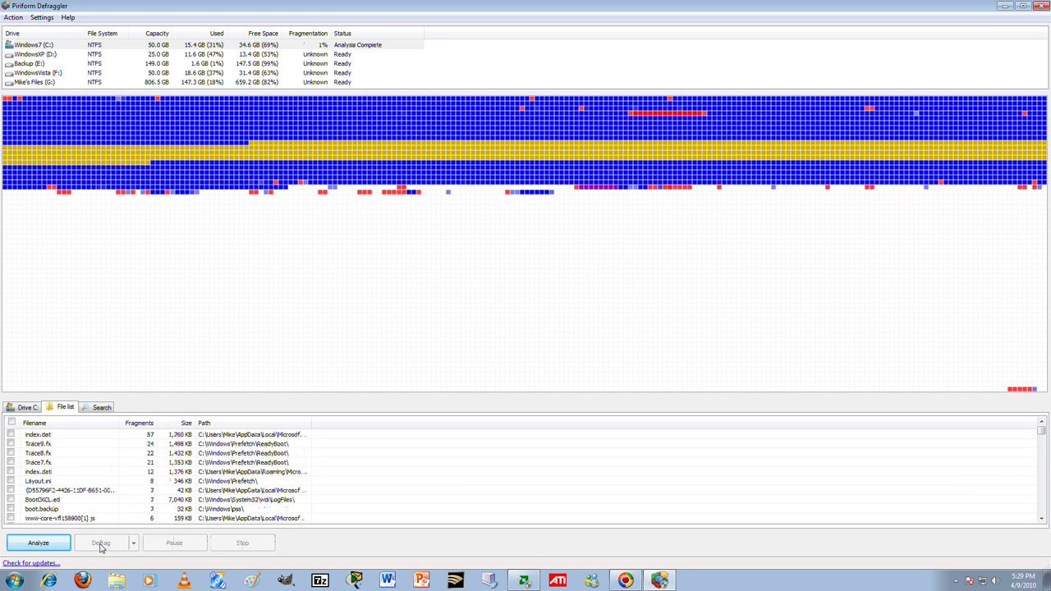
pyautogui.click(43, 47)
# Check drive C:'s actions and list files in several map blocks, then show the Search filters.
pyautogui.rightClick(44, 47)
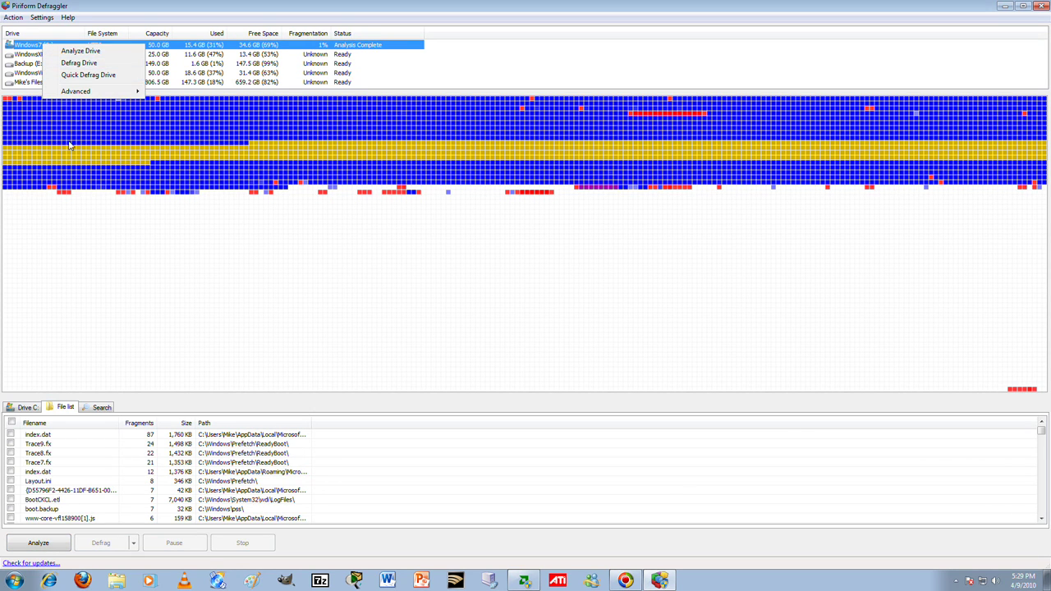
pyautogui.click(100, 189)
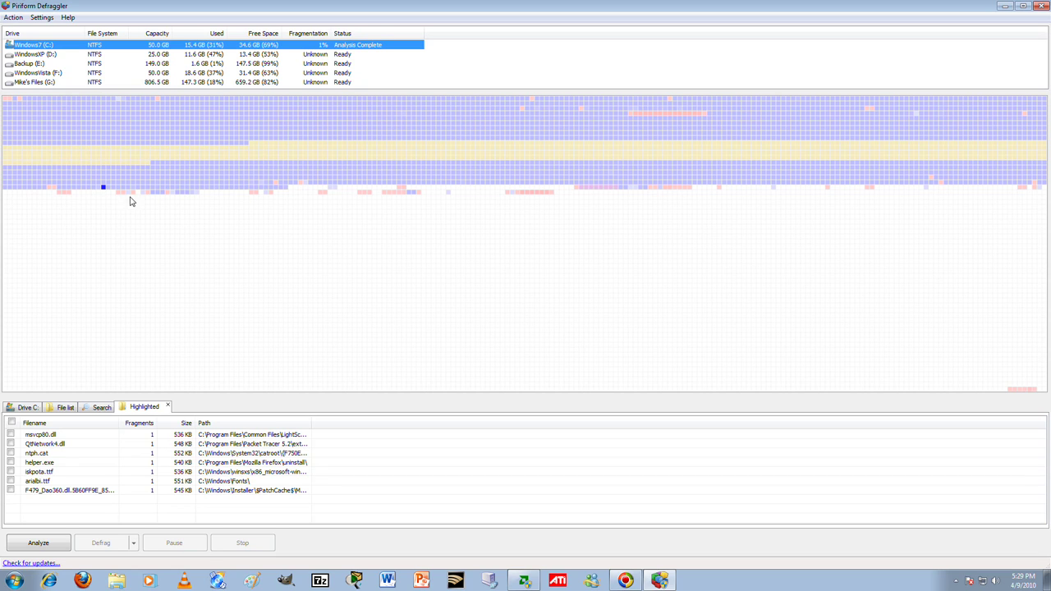
pyautogui.click(119, 193)
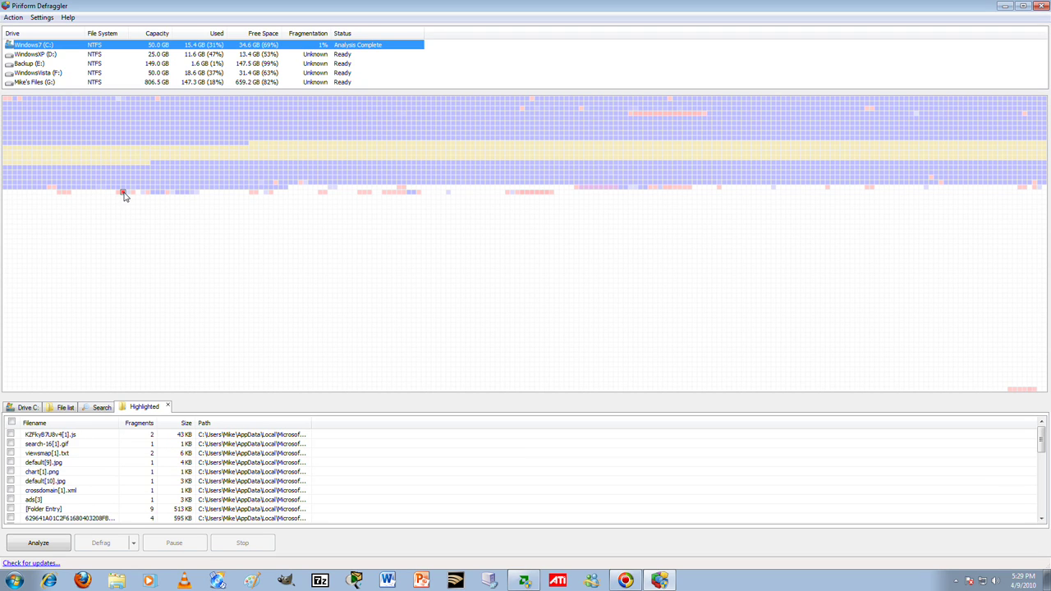
pyautogui.click(120, 193)
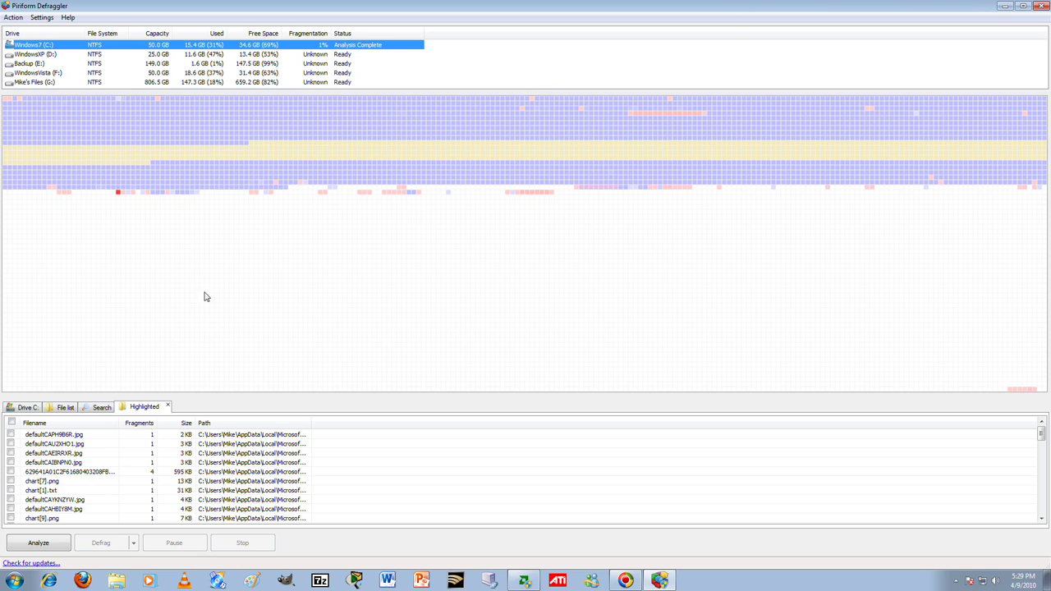
pyautogui.click(102, 408)
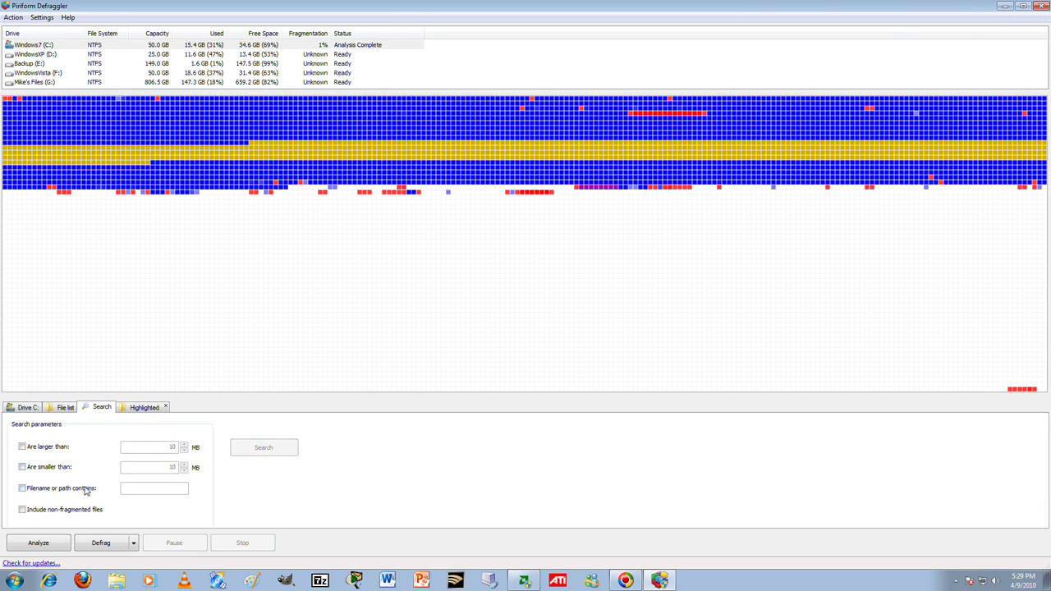
# Close Defraggler and start msconfig (System Configuration) from the Start menu.
pyautogui.click(1041, 7)
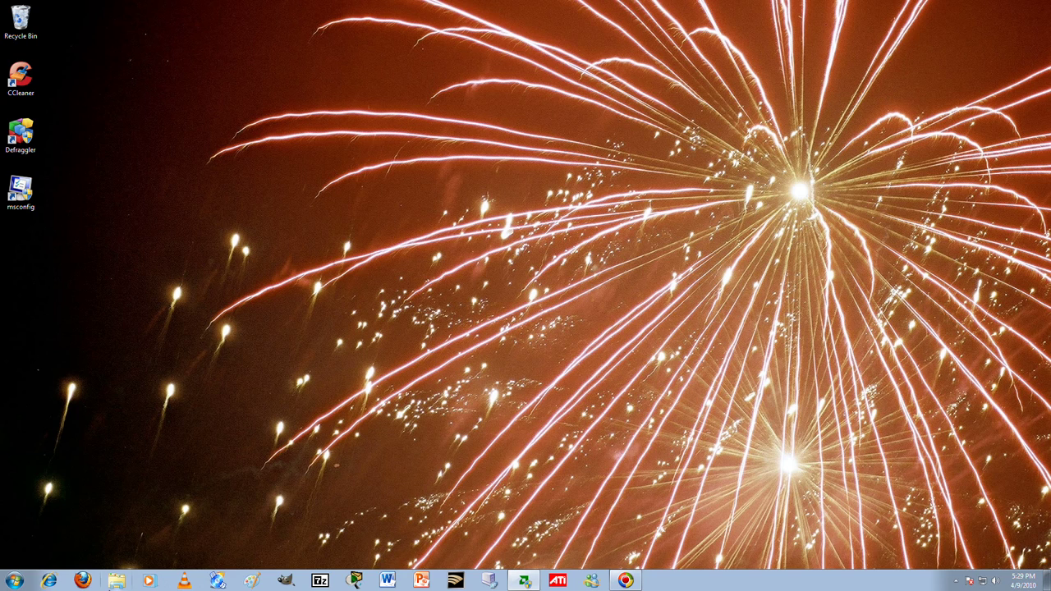
pyautogui.click(15, 581)
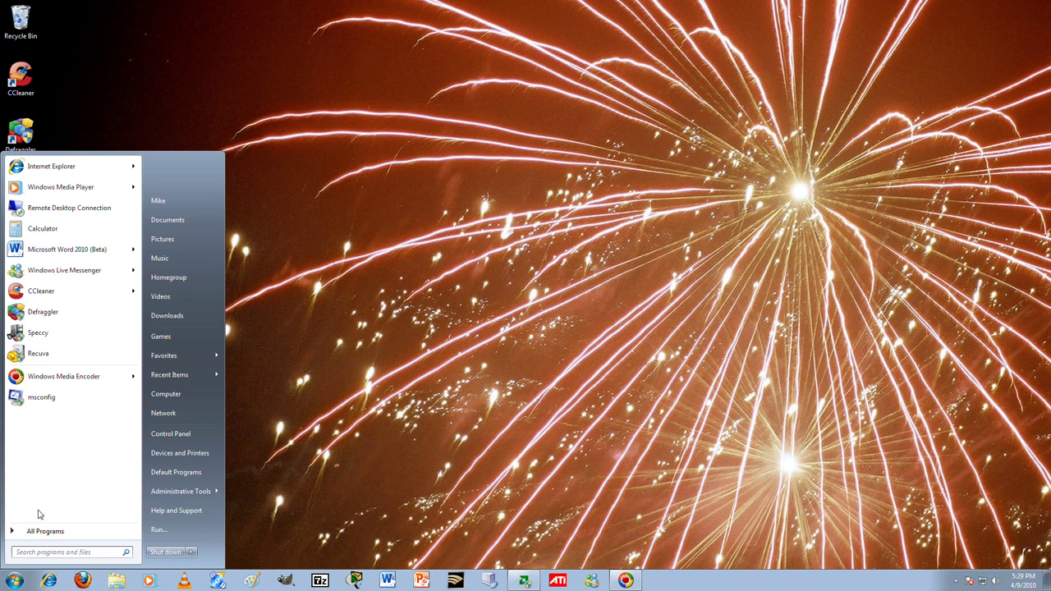
pyautogui.click(56, 403)
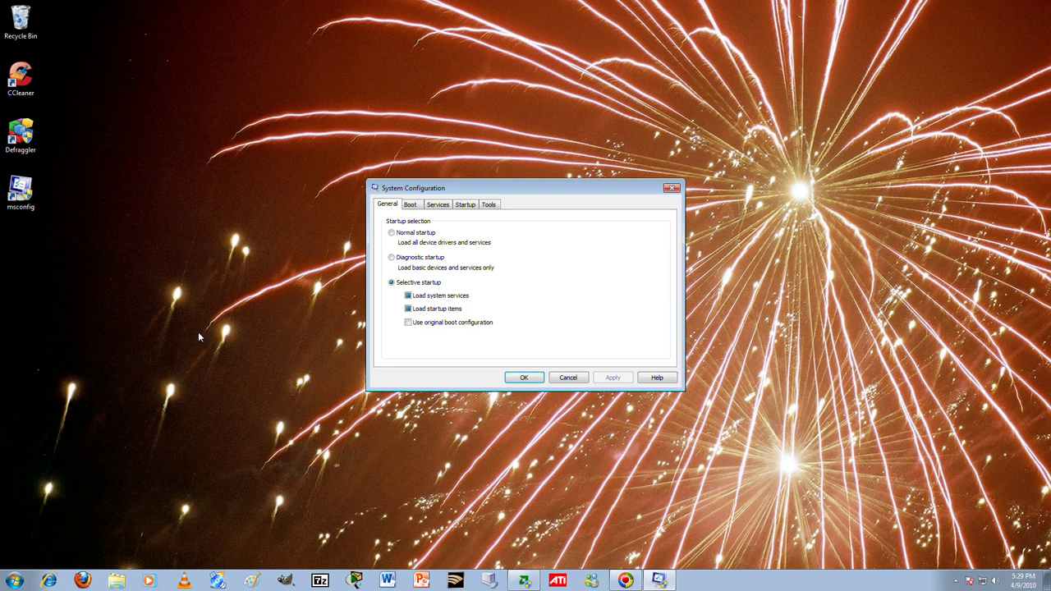
# On the Boot tab, toggle No GUI boot on and back off, leaving it unticked.
pyautogui.click(409, 206)
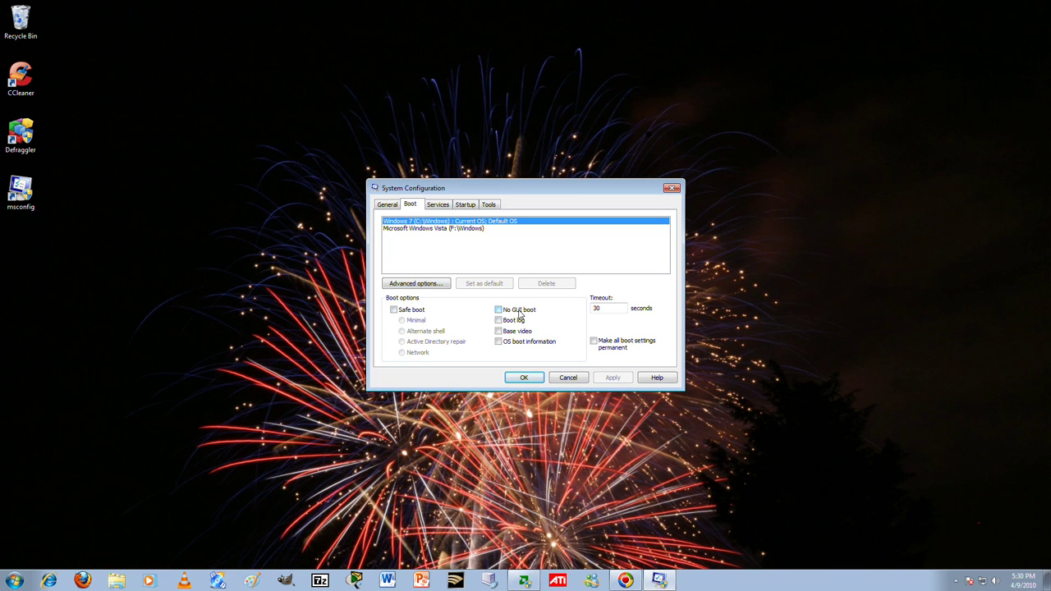
pyautogui.click(504, 314)
pyautogui.click(498, 310)
pyautogui.click(386, 205)
pyautogui.click(415, 207)
# In Advanced boot options, tick Number of processors and set it to 4.
pyautogui.click(434, 285)
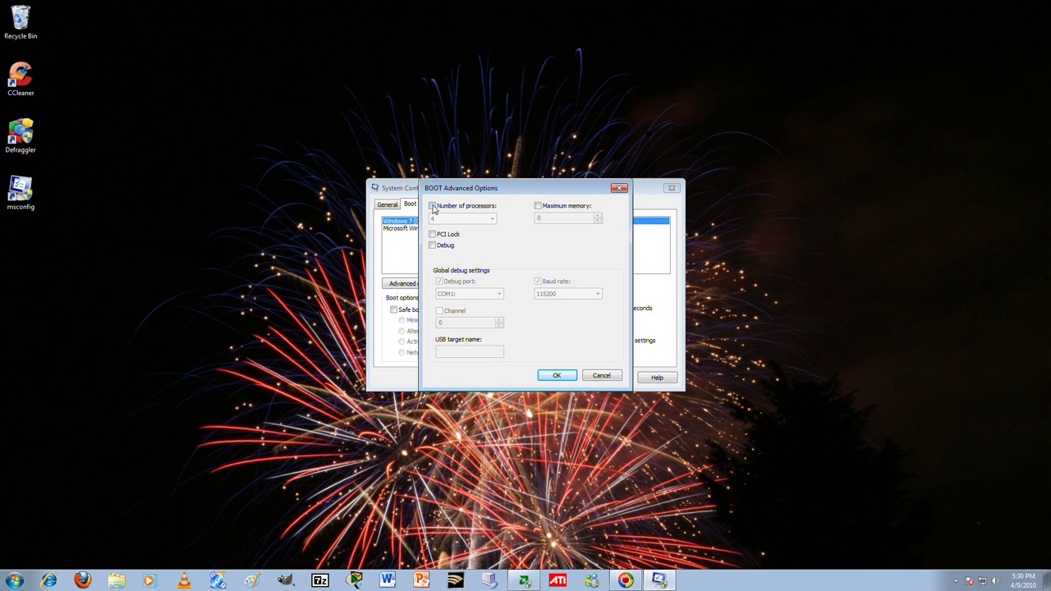
pyautogui.click(433, 207)
pyautogui.click(438, 218)
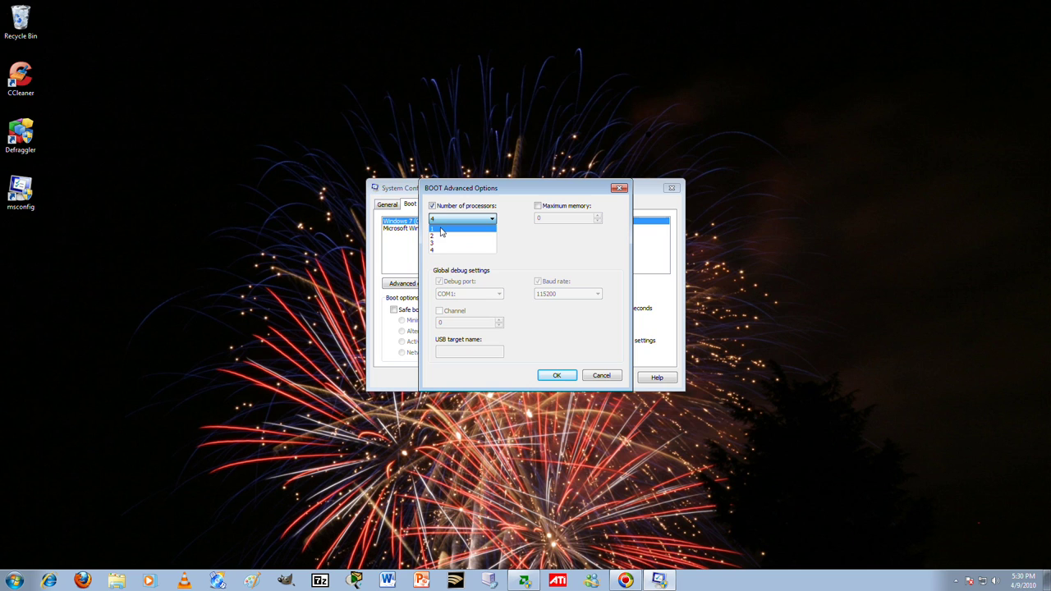
pyautogui.click(442, 230)
pyautogui.click(432, 206)
pyautogui.click(433, 206)
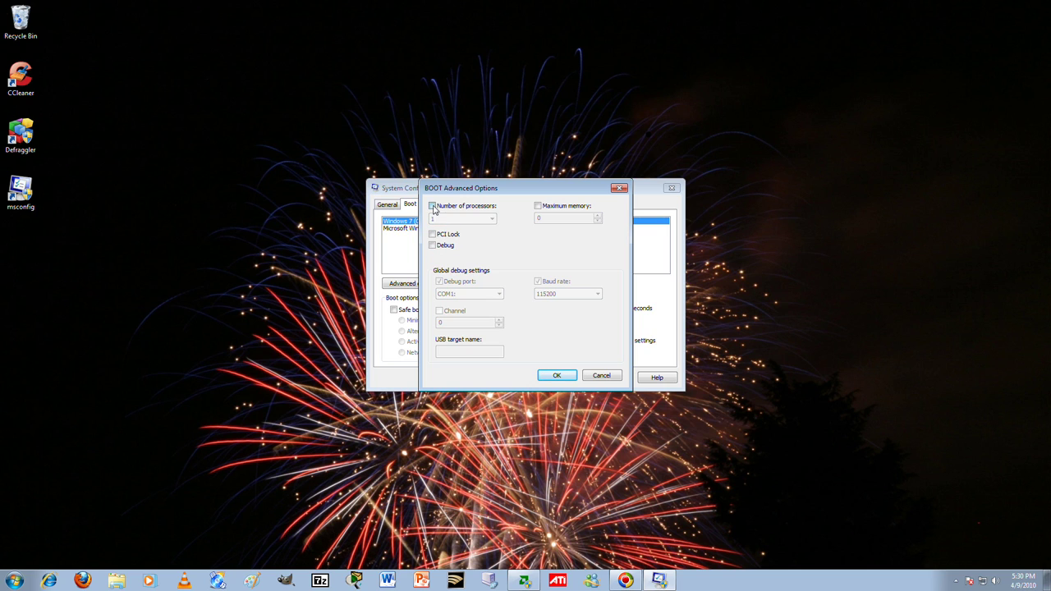
pyautogui.click(460, 219)
pyautogui.click(452, 255)
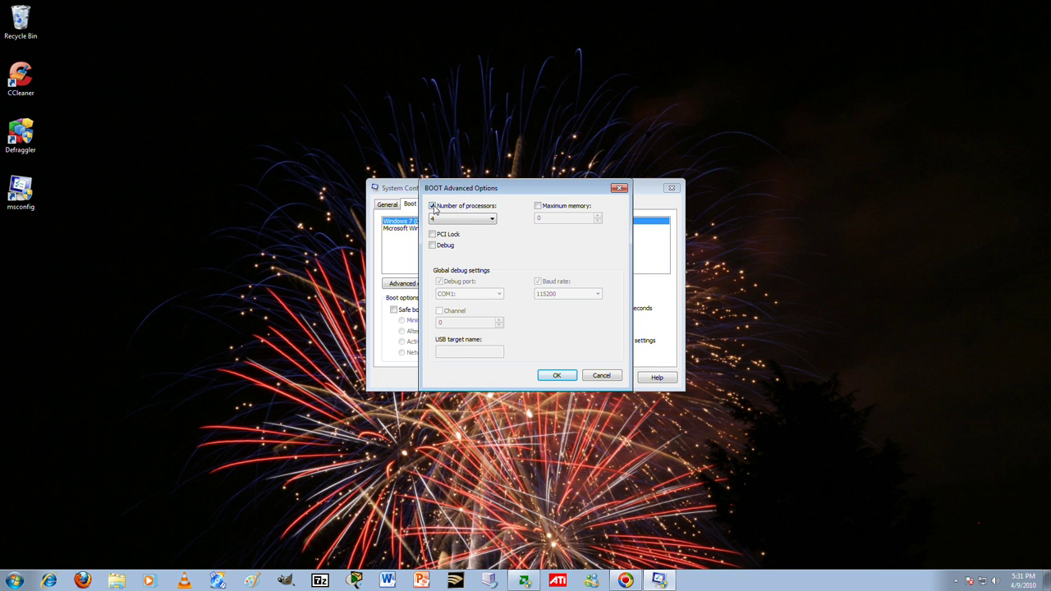
pyautogui.click(443, 219)
pyautogui.click(449, 222)
# Confirm the advanced boot options, review the services, and hide all Microsoft services.
pyautogui.click(557, 375)
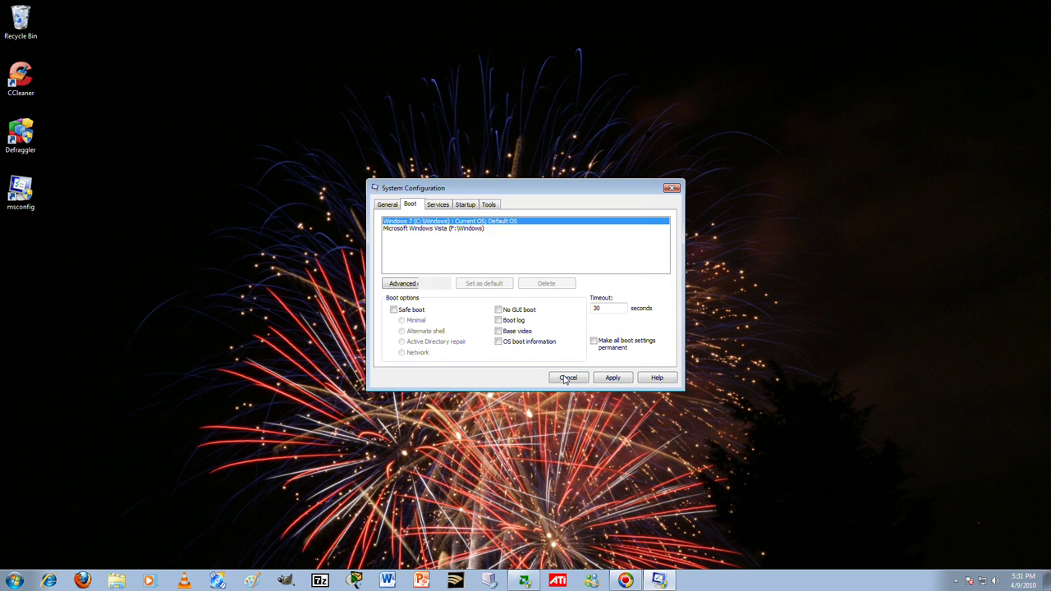
pyautogui.click(440, 205)
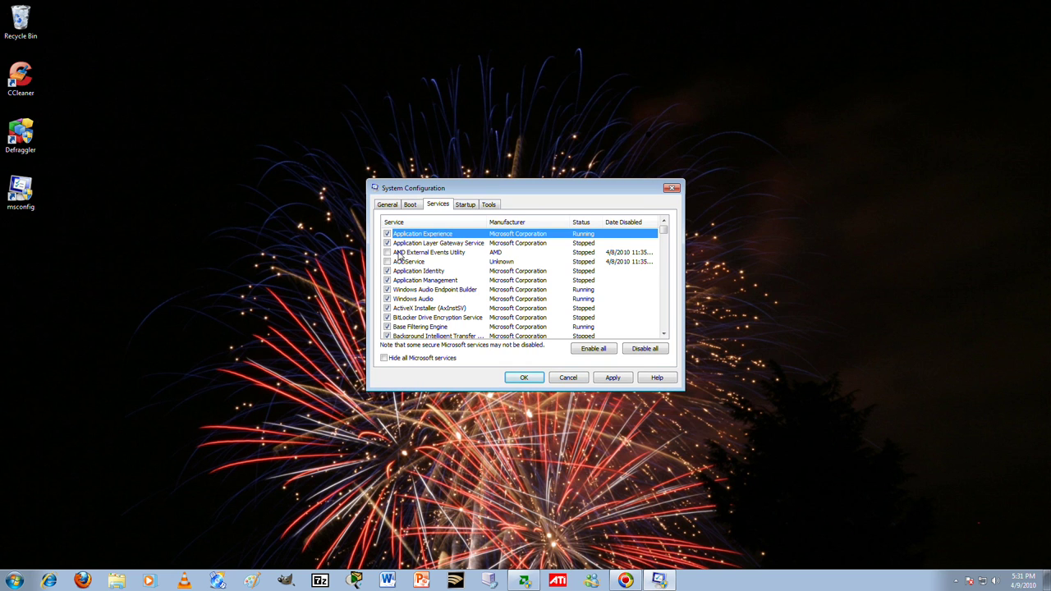
pyautogui.scroll(-10, 435, 263)
pyautogui.scroll(-10, 444, 270)
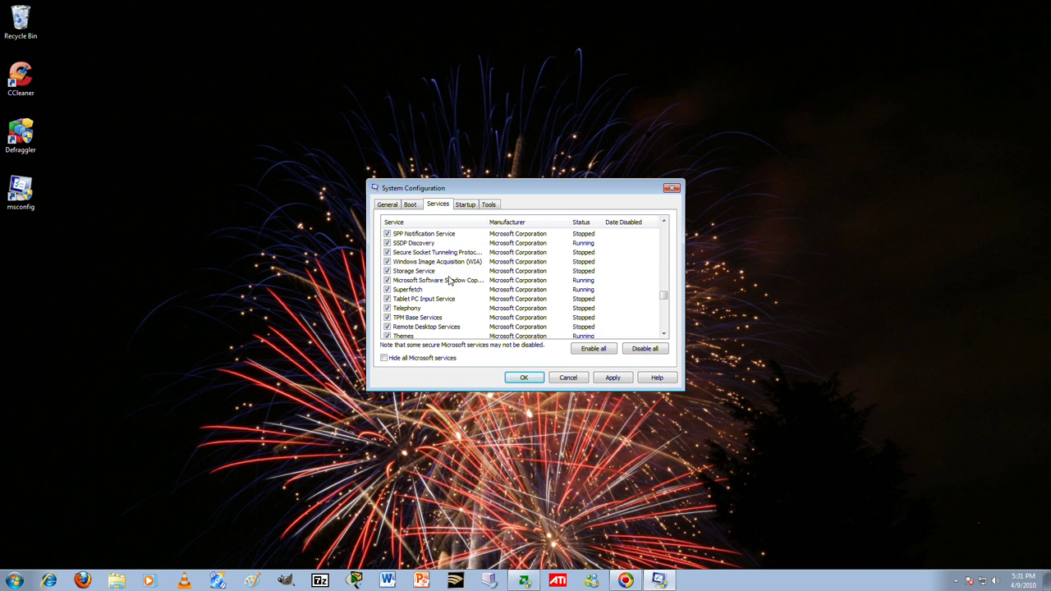
pyautogui.scroll(15, 422, 320)
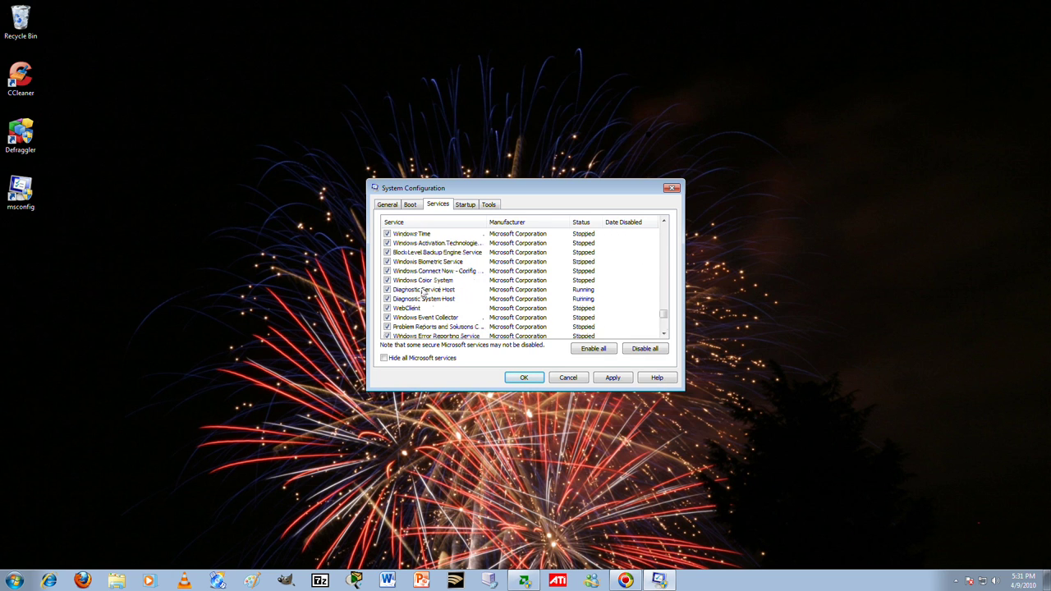
pyautogui.scroll(2, 426, 274)
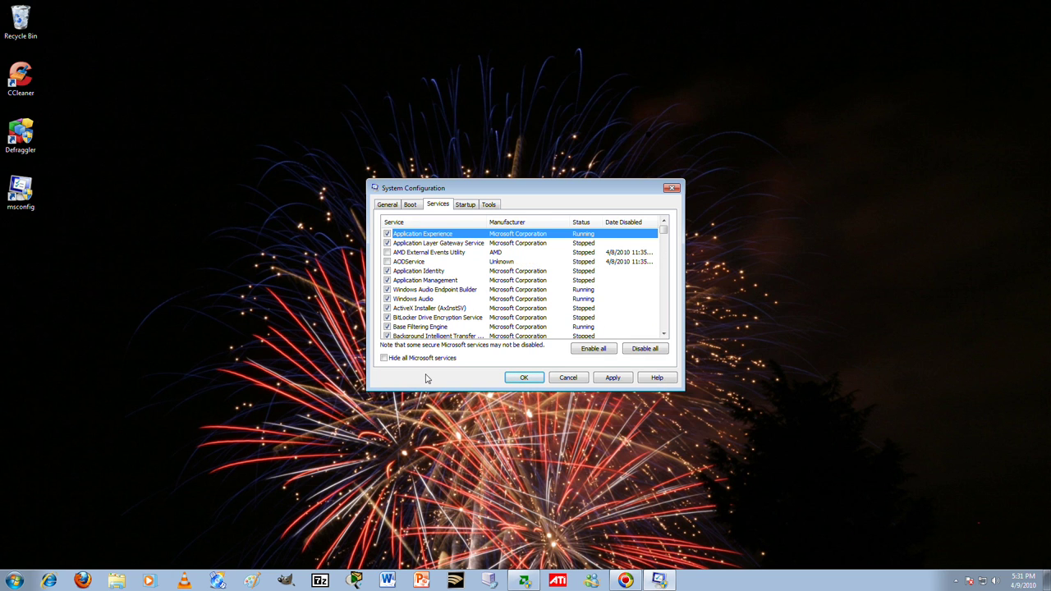
pyautogui.click(411, 359)
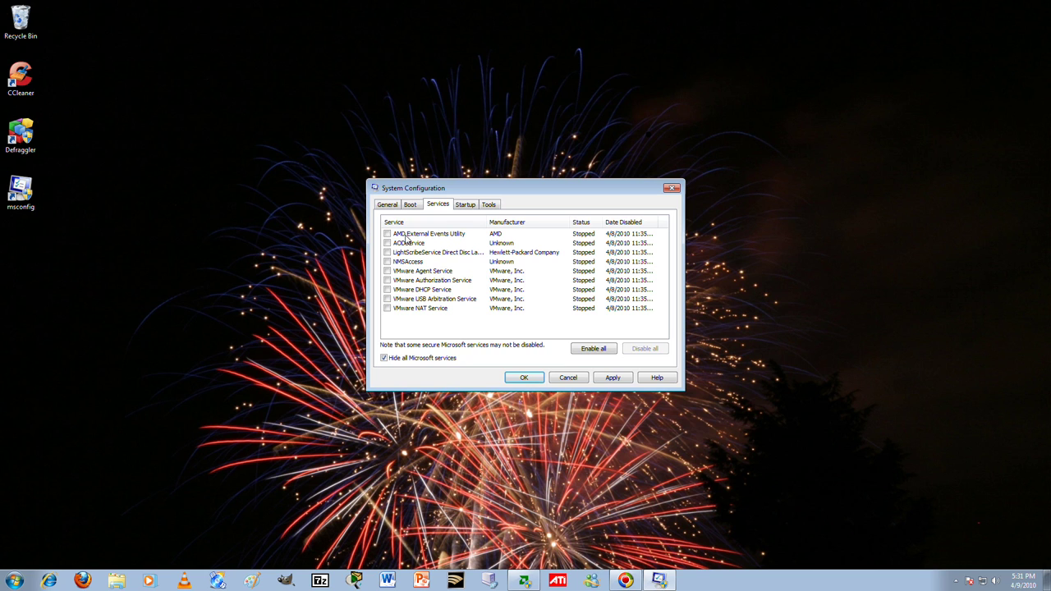
# Glance at the Services and Tools tabs, then settle on the Startup list with only Catalyst enabled.
pyautogui.click(465, 205)
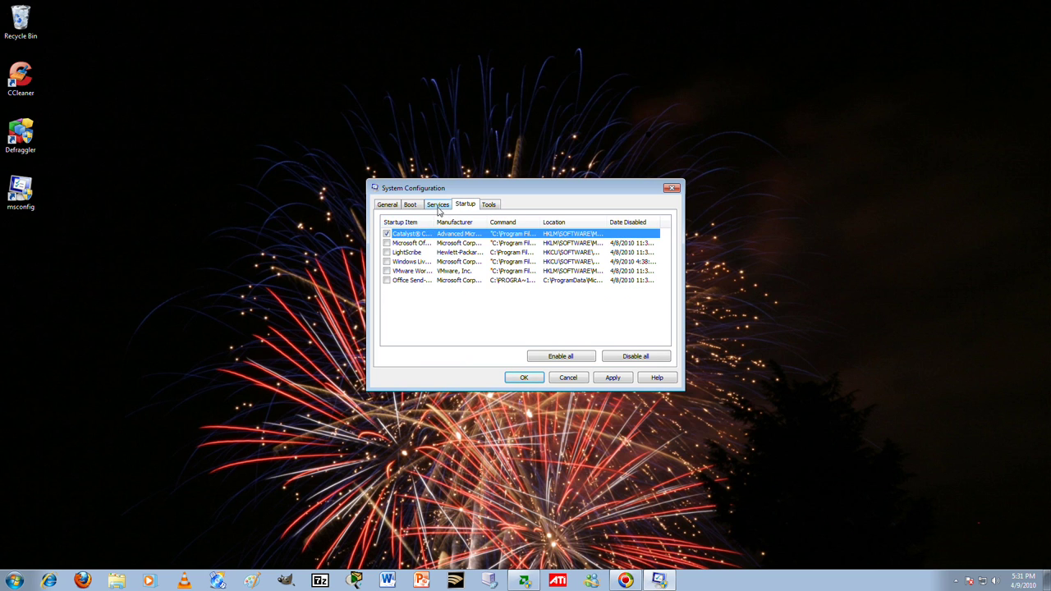
pyautogui.click(438, 204)
pyautogui.click(488, 204)
pyautogui.click(468, 205)
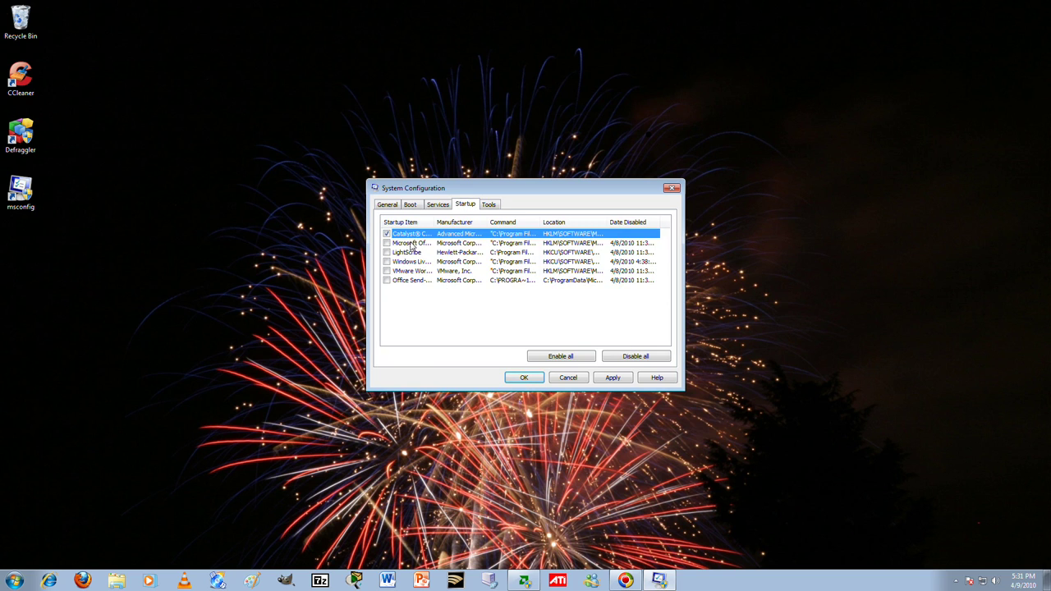